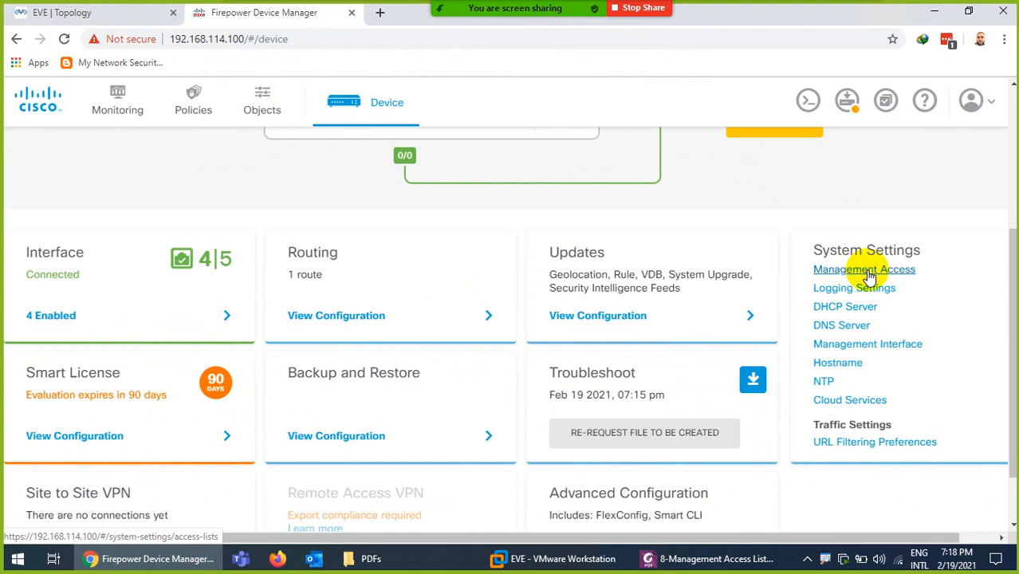
Bring the '8-Management Access List' guide PDF to the front
{"action": "left_click", "coordinate": [645, 558]}
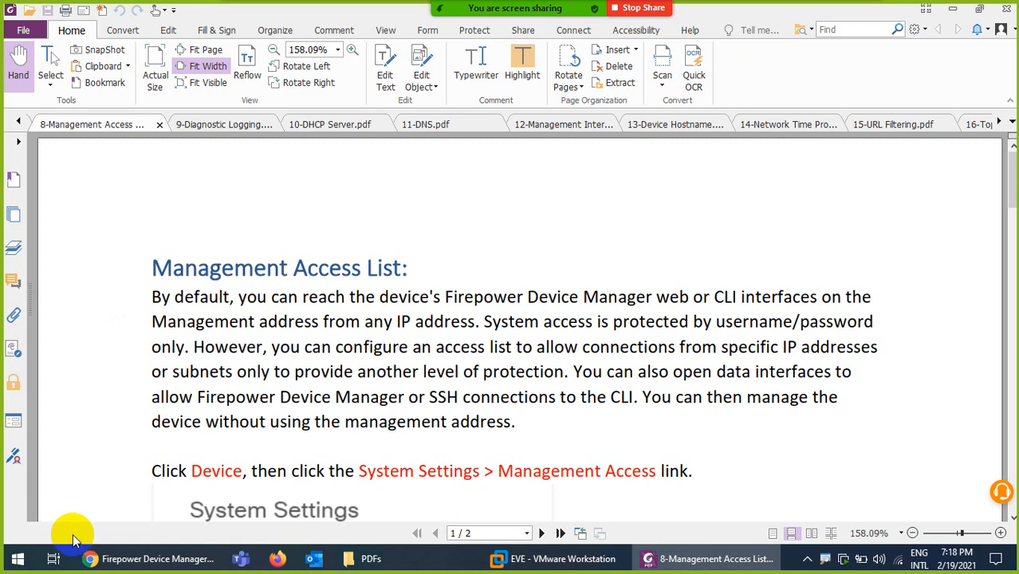
Launch SecureCRT 8.1 from Windows search using 'sec'
{"action": "left_click", "coordinate": [18, 562]}
{"action": "type", "text": "sec"}
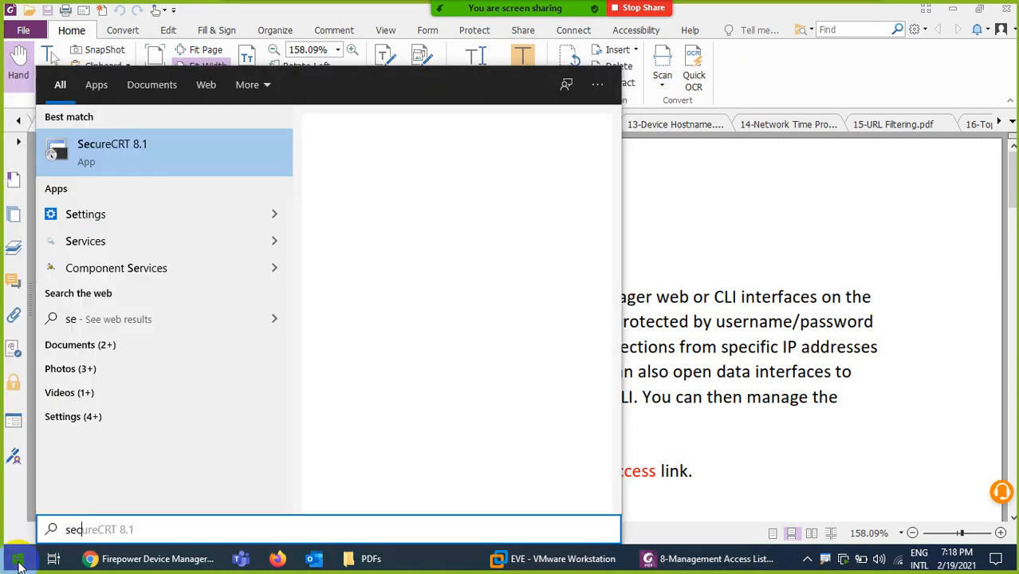
{"action": "key", "text": "Return"}
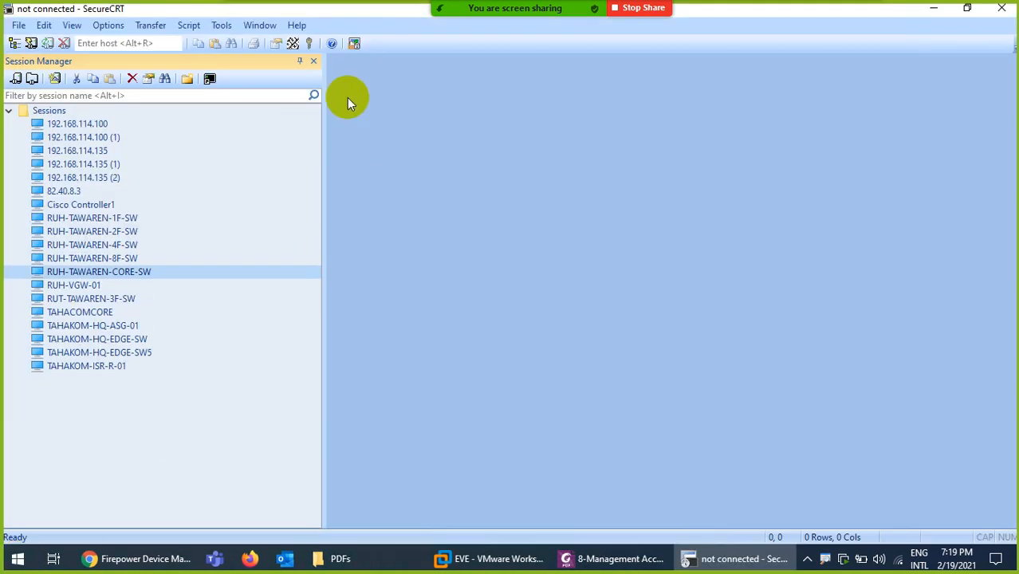
Quick-connect over SSH to 192.168.114.100 as admin, accepting the host key and logging in
{"action": "left_click", "coordinate": [313, 62]}
{"action": "left_click", "coordinate": [18, 25]}
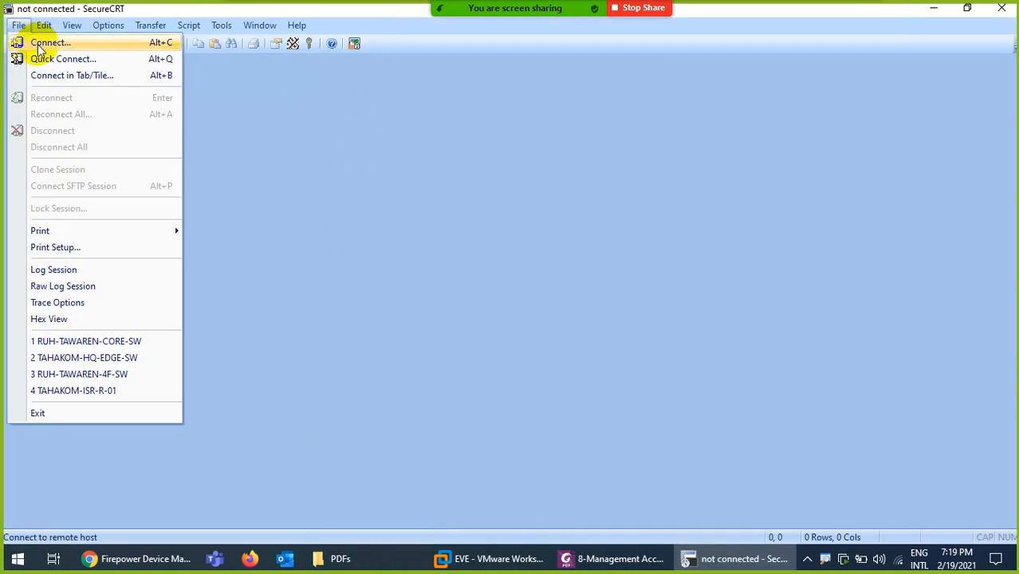
{"action": "left_click", "coordinate": [43, 60]}
{"action": "type", "text": "1"}
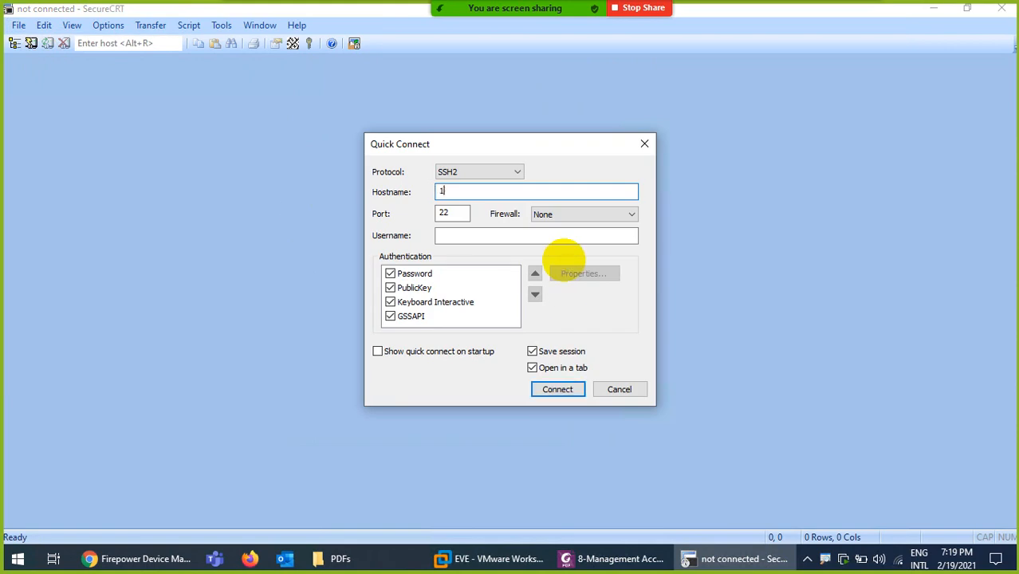
{"action": "type", "text": "92.168.114.100"}
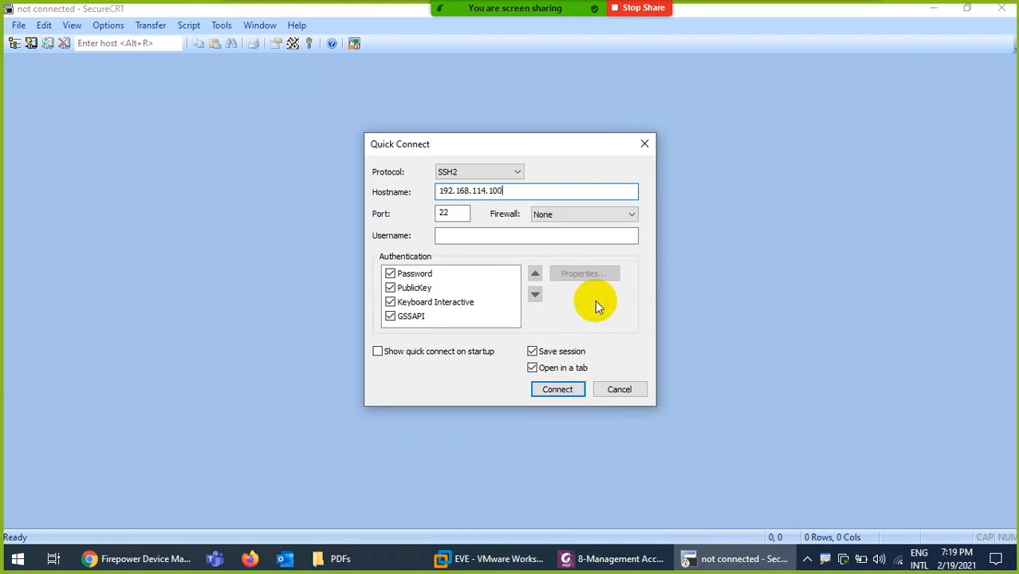
{"action": "left_click", "coordinate": [501, 234]}
{"action": "type", "text": "admin"}
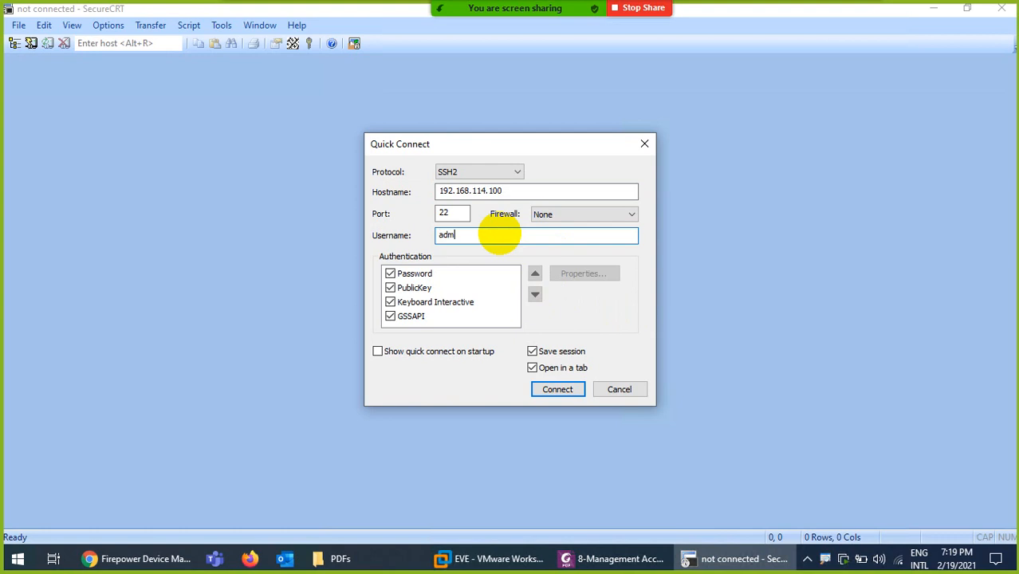
{"action": "key", "text": "Return"}
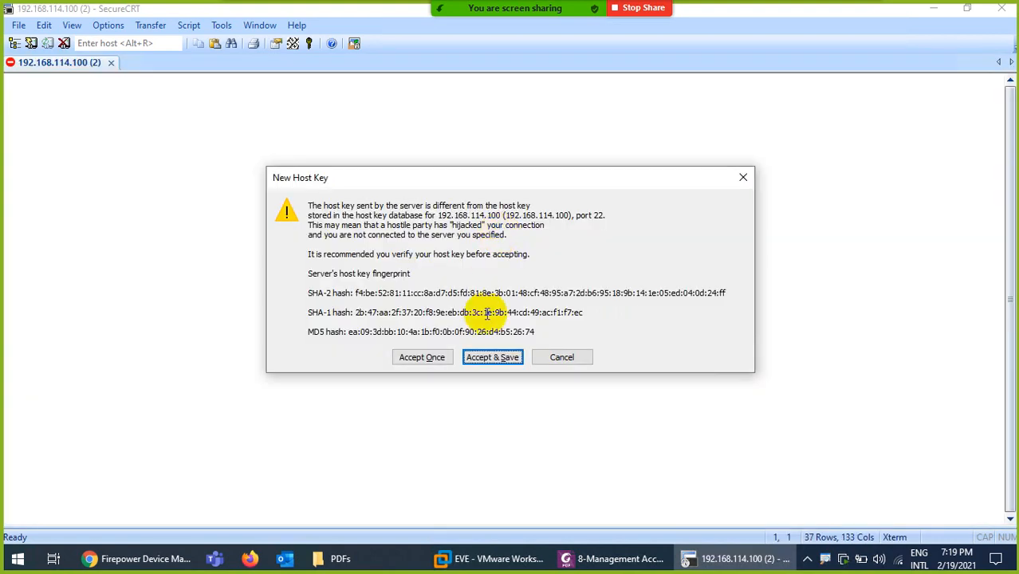
{"action": "left_click", "coordinate": [475, 357]}
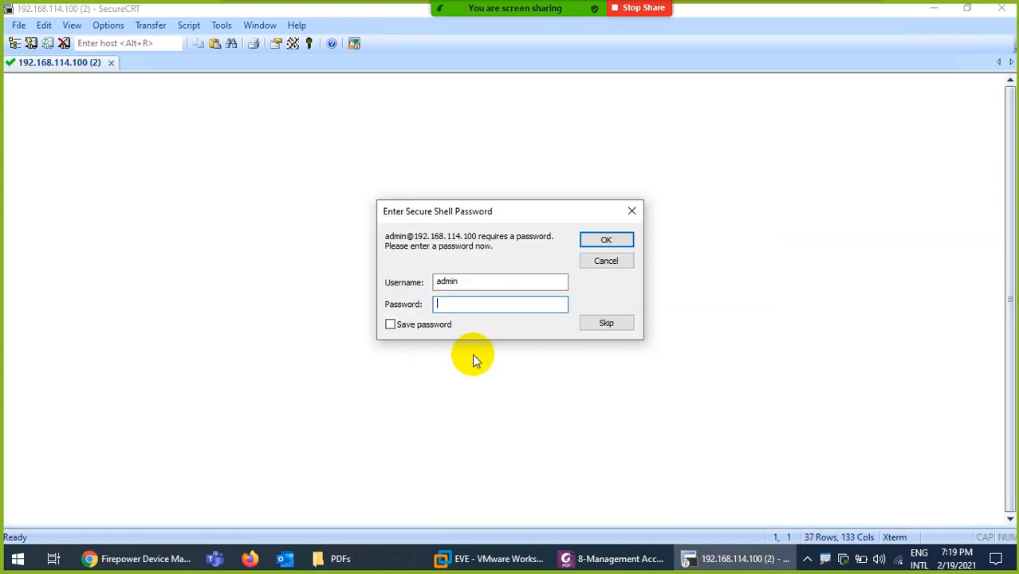
{"action": "type", "text": "••••••••"}
{"action": "key", "text": "Return"}
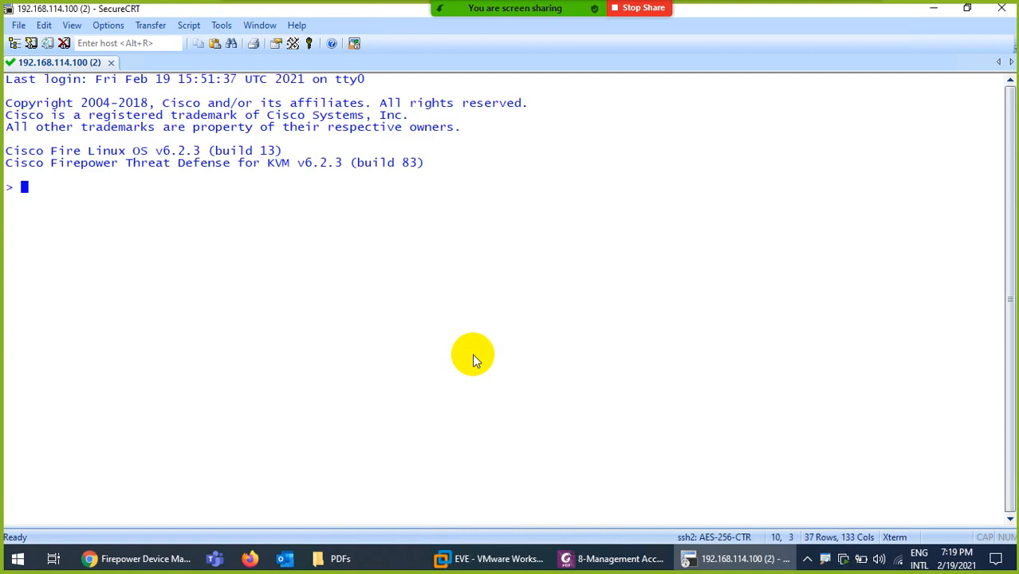
Run 'show network', then close the session and confirm disconnecting
{"action": "type", "text": "show net"}
{"action": "key", "text": "Tab"}
{"action": "key", "text": "Return"}
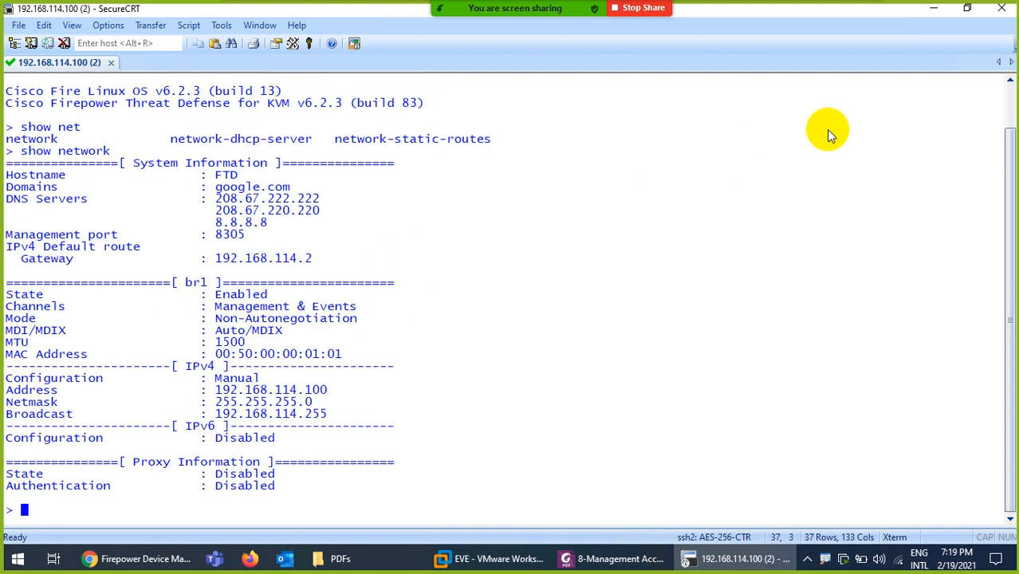
{"action": "left_click", "coordinate": [999, 12]}
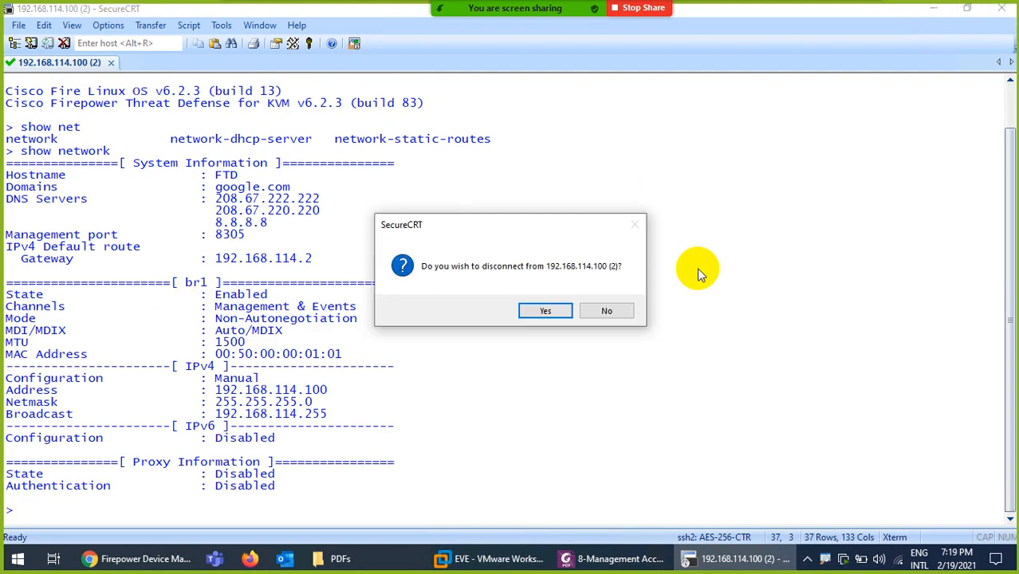
{"action": "left_click", "coordinate": [533, 311]}
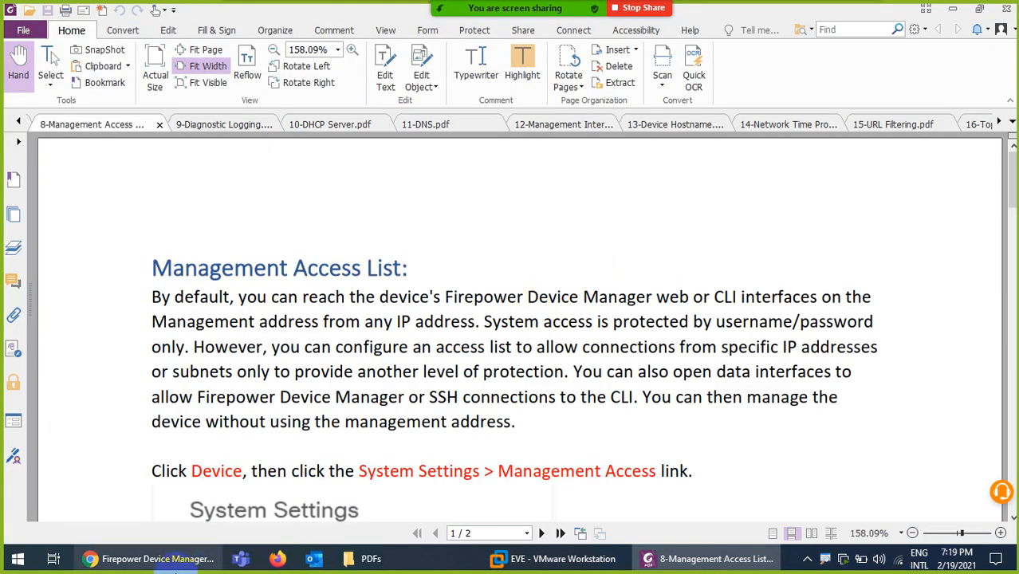
Minimize the PDF guide to reveal the Firepower Device Manager Device page
{"action": "left_click", "coordinate": [151, 558]}
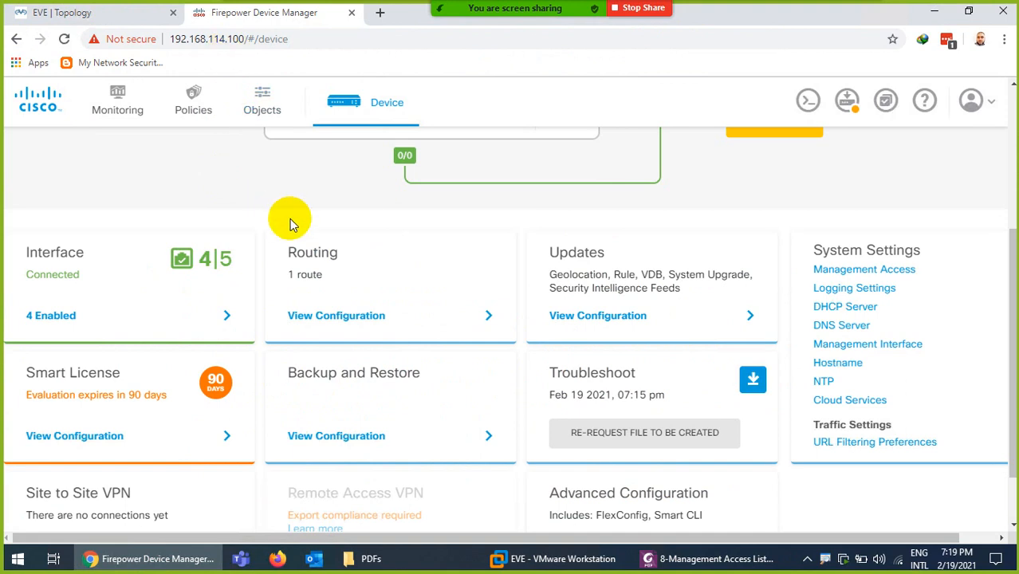
{"action": "left_click", "coordinate": [646, 557]}
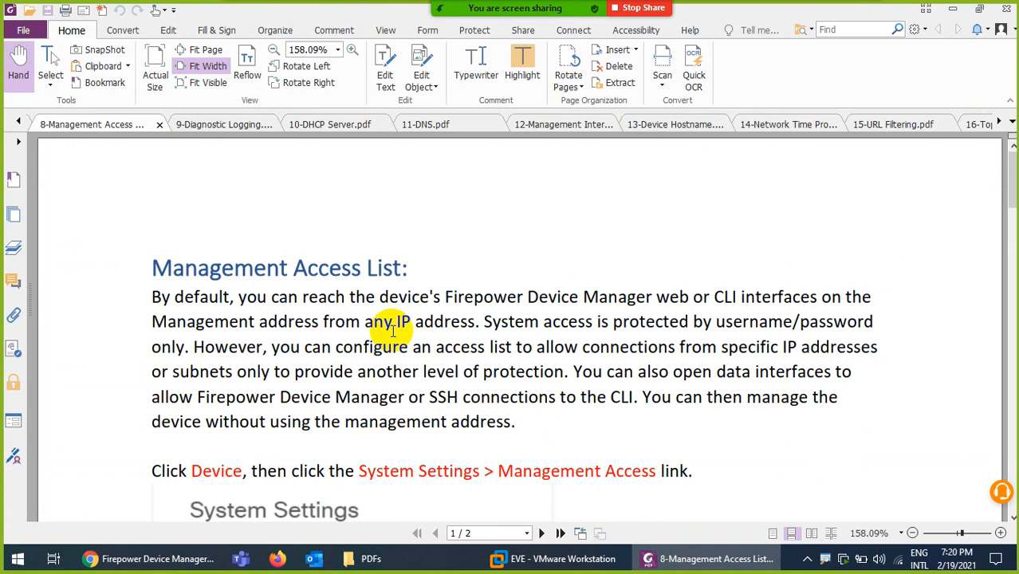
{"action": "left_click", "coordinate": [703, 559]}
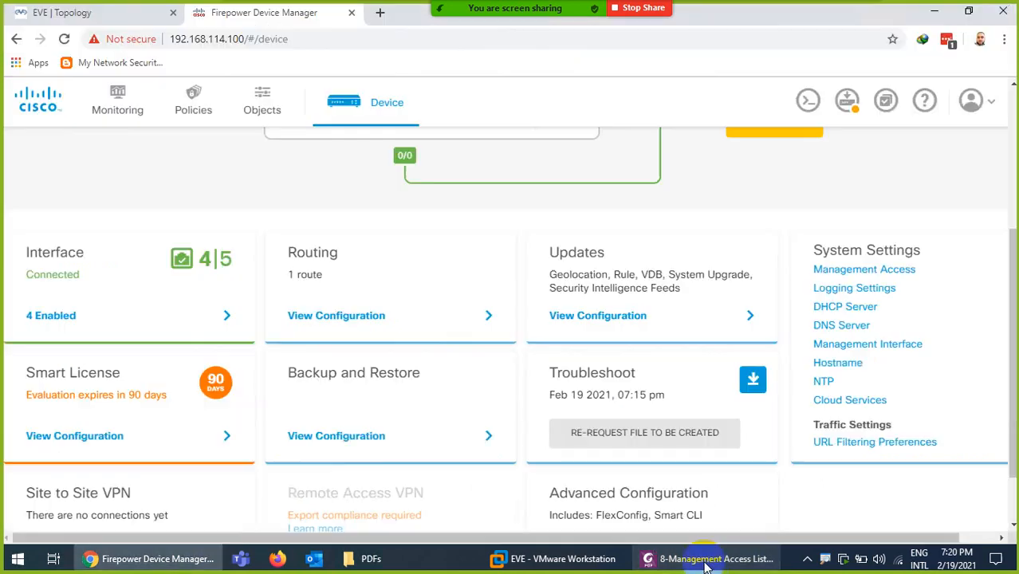
{"action": "left_click", "coordinate": [847, 275]}
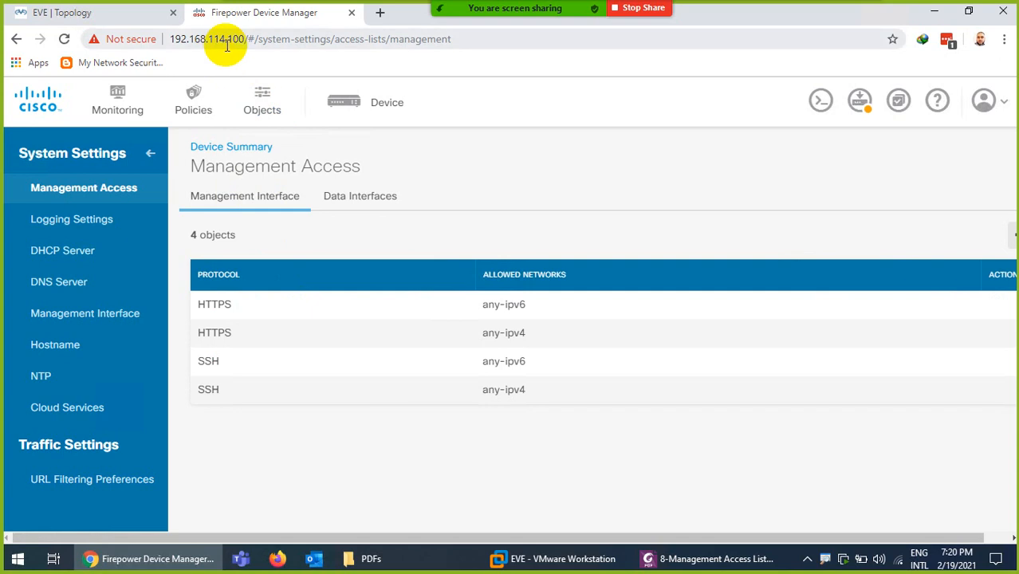
{"action": "left_click", "coordinate": [389, 111]}
{"action": "mouse_move", "coordinate": [563, 331]}
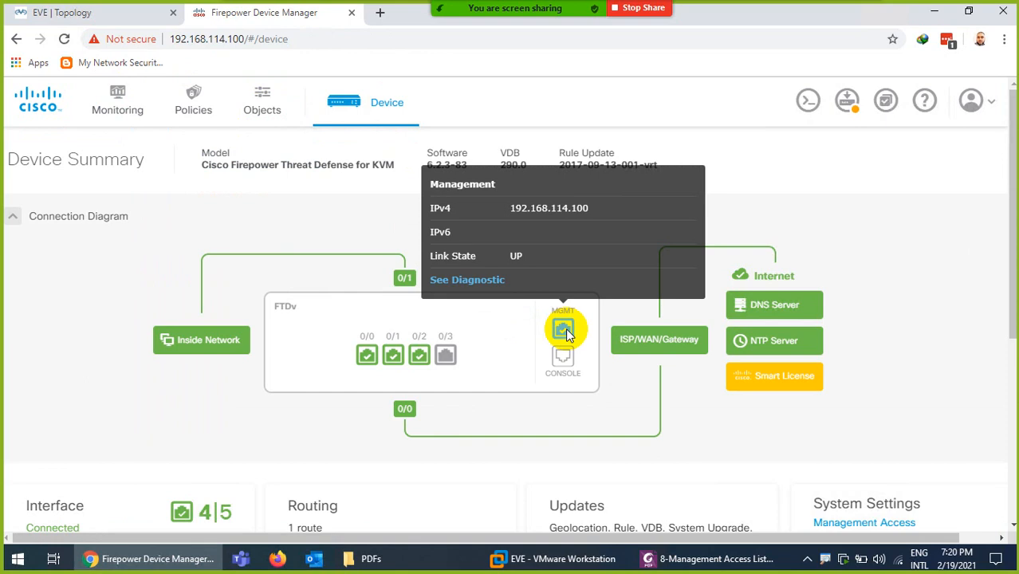
Review System Settings > Management Access data interfaces, then switch to the EVE topology tab
{"action": "mouse_move", "coordinate": [413, 409]}
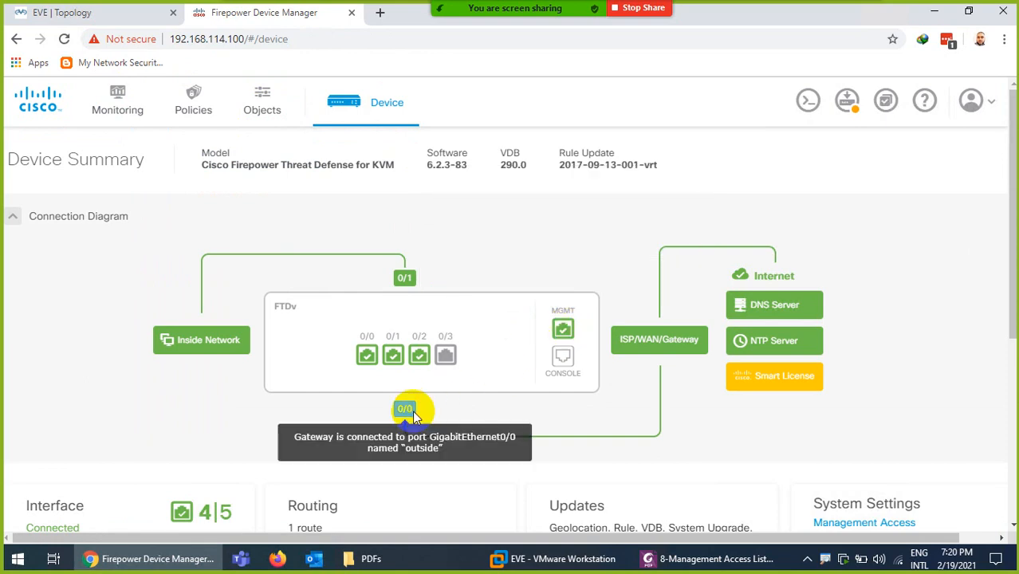
{"action": "mouse_move", "coordinate": [418, 354]}
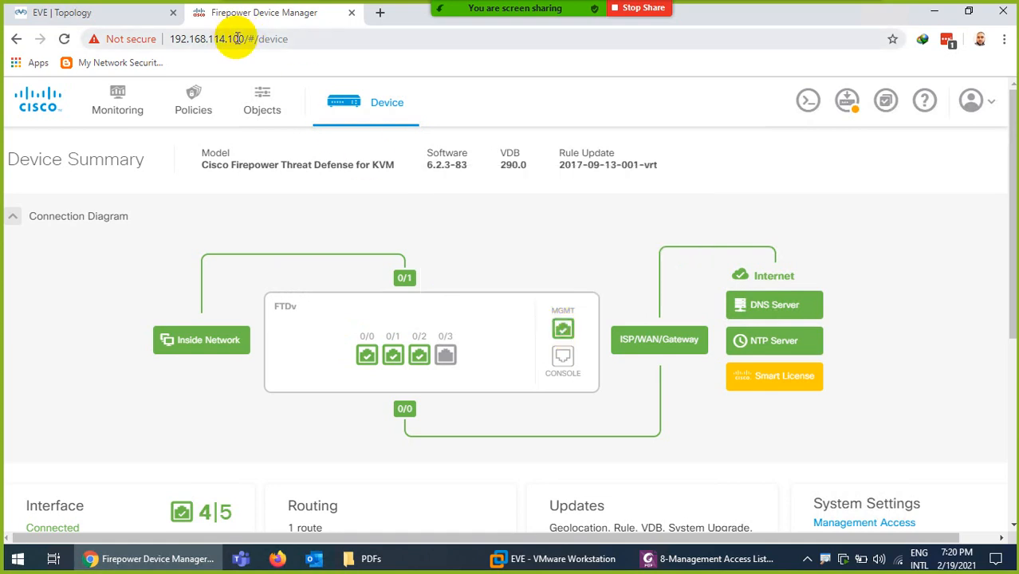
{"action": "scroll", "coordinate": [718, 411], "scroll_direction": "down", "scroll_amount": 4}
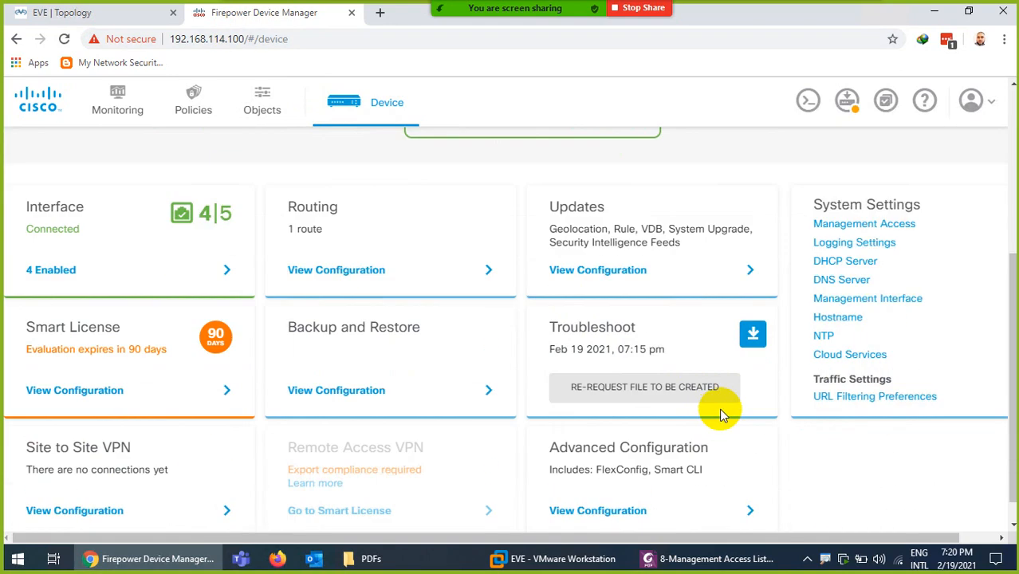
{"action": "left_click", "coordinate": [846, 224]}
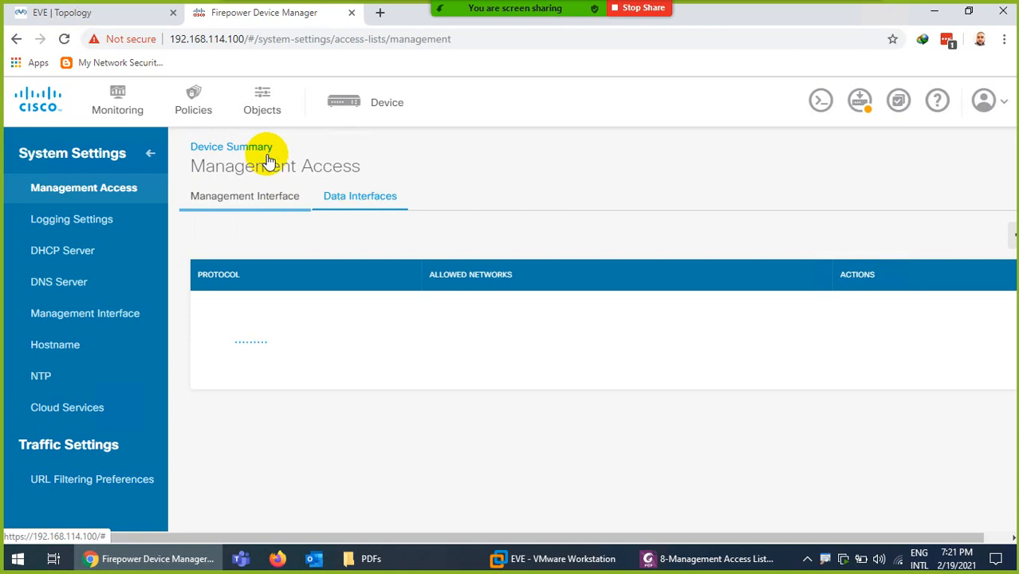
{"action": "left_click", "coordinate": [116, 11]}
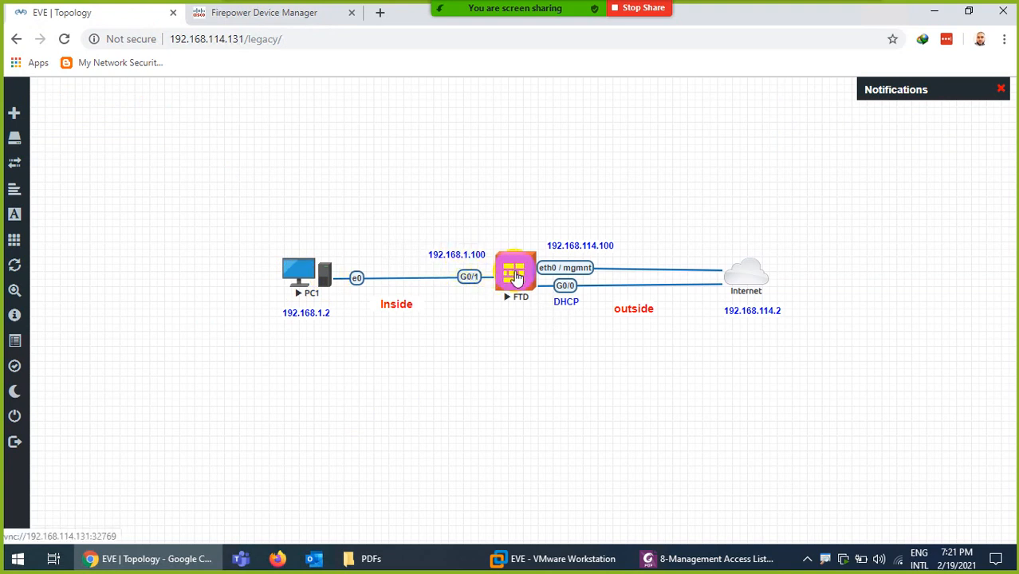
{"action": "left_click", "coordinate": [294, 269]}
{"action": "left_click", "coordinate": [510, 109]}
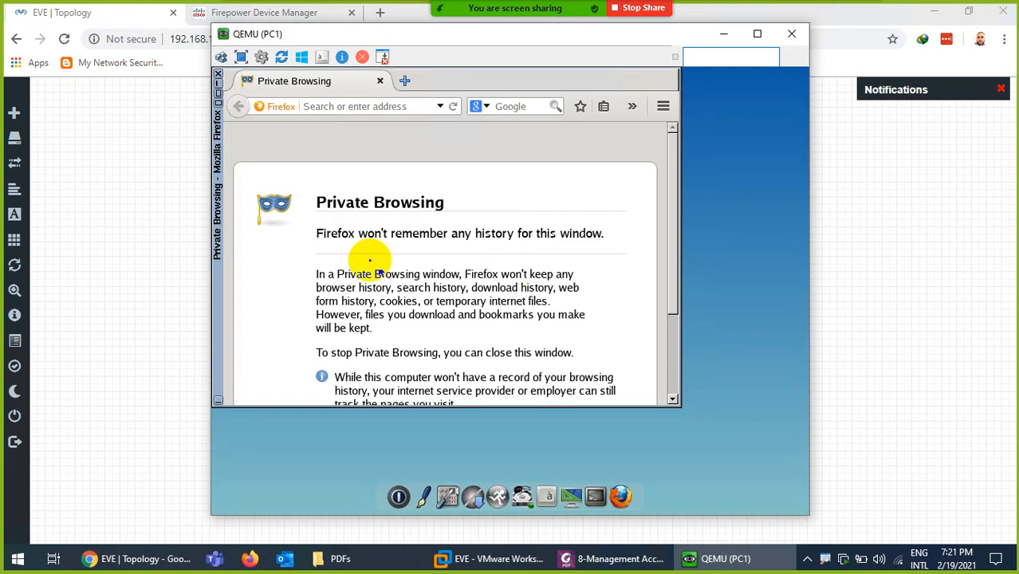
{"action": "left_click", "coordinate": [326, 106]}
{"action": "type", "text": "htt"}
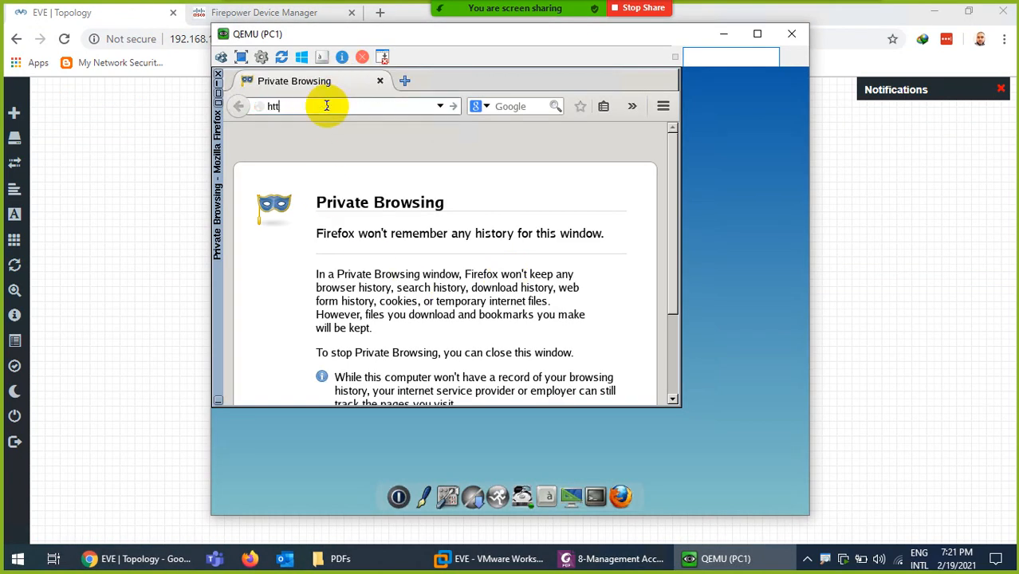
{"action": "type", "text": "ps://192.168.1.100"}
{"action": "key", "text": "Return"}
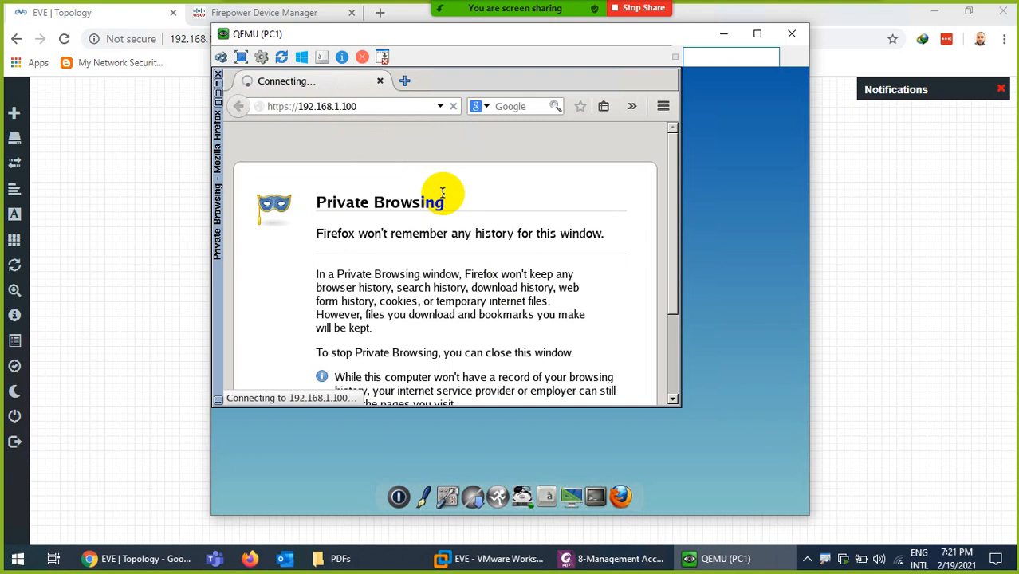
{"action": "mouse_move", "coordinate": [733, 568]}
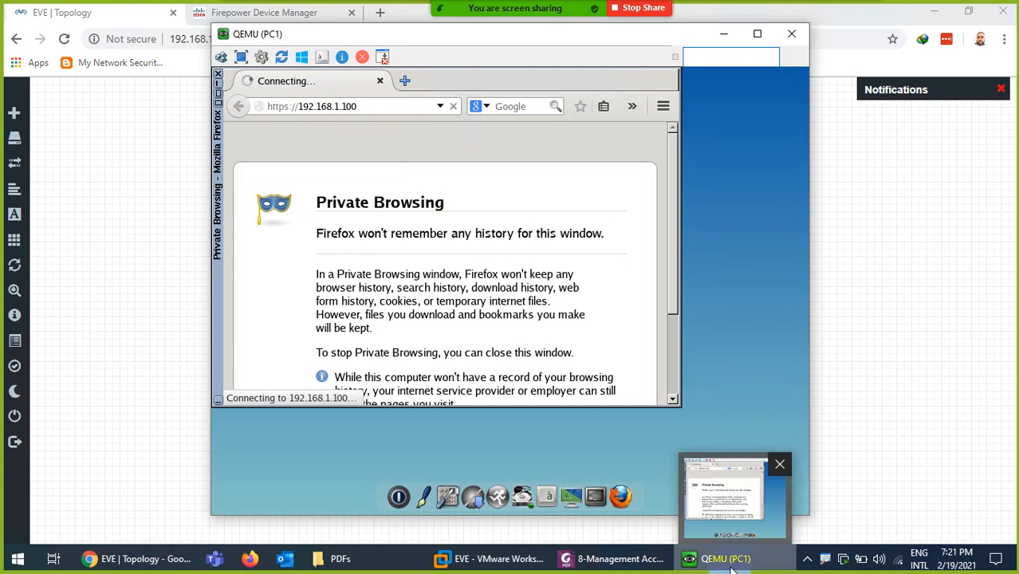
{"action": "left_click", "coordinate": [732, 567]}
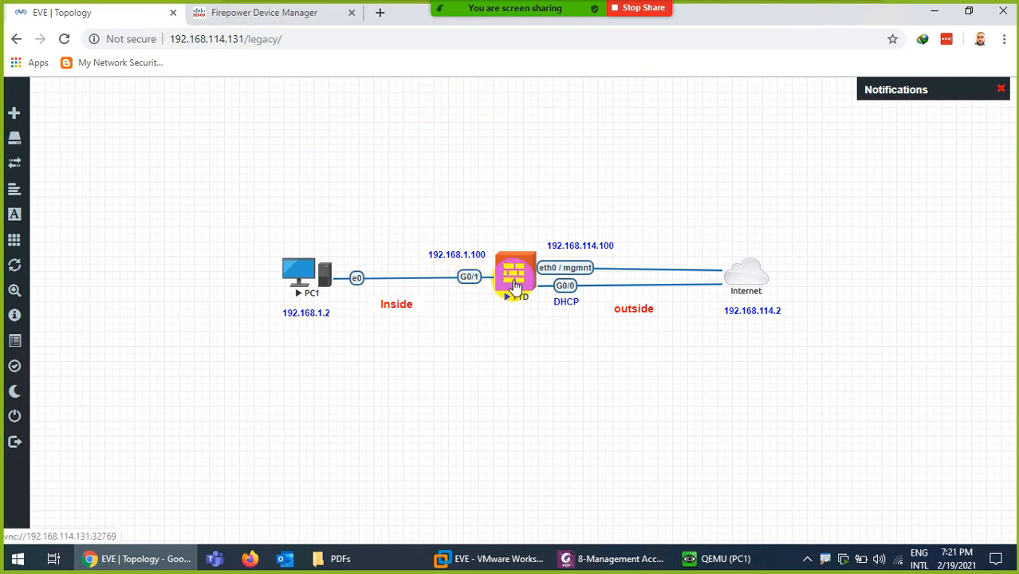
Switch back to the Firepower Device Manager Management Access page
{"action": "left_click", "coordinate": [262, 13]}
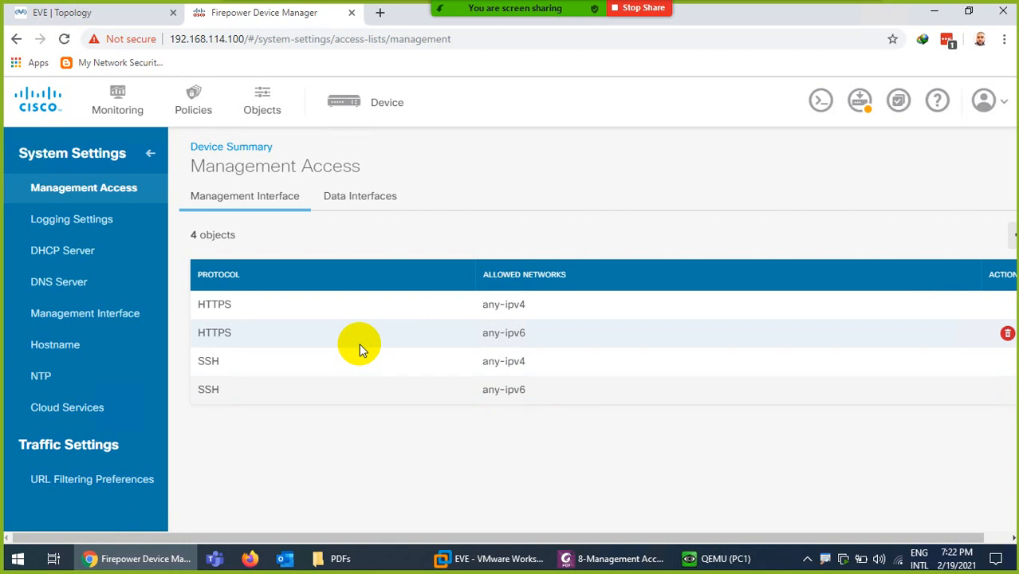
Start a new HTTPS management access entry and choose Create New Network under Allowed Networks
{"action": "left_click_drag", "start_coordinate": [441, 533], "coordinate": [586, 518]}
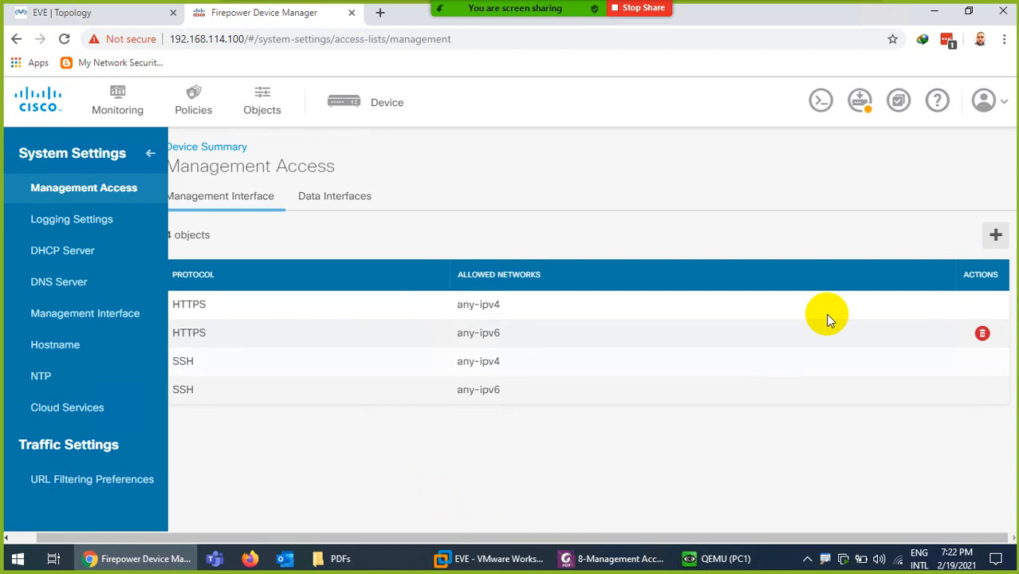
{"action": "left_click", "coordinate": [994, 234]}
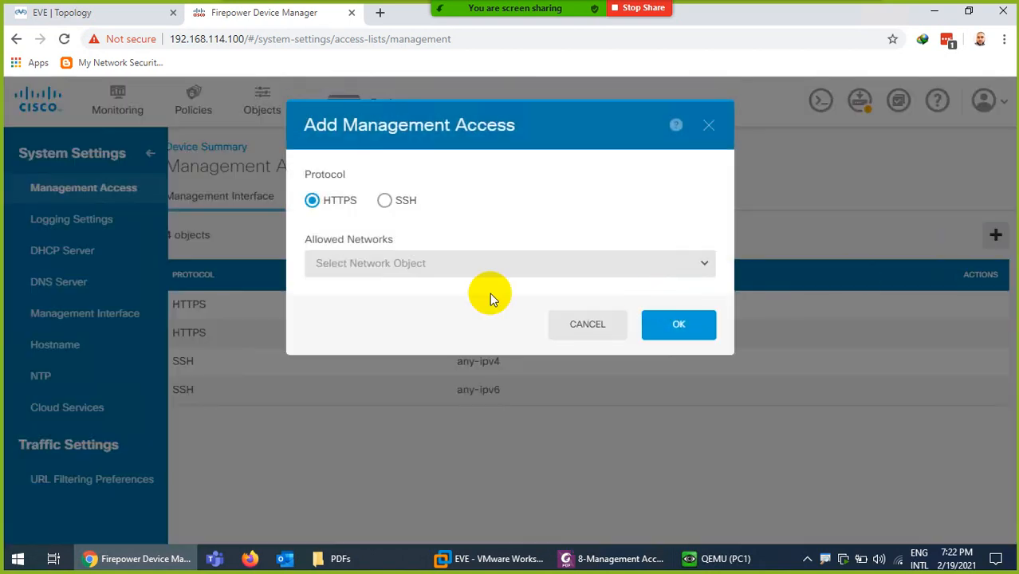
{"action": "left_click", "coordinate": [358, 266]}
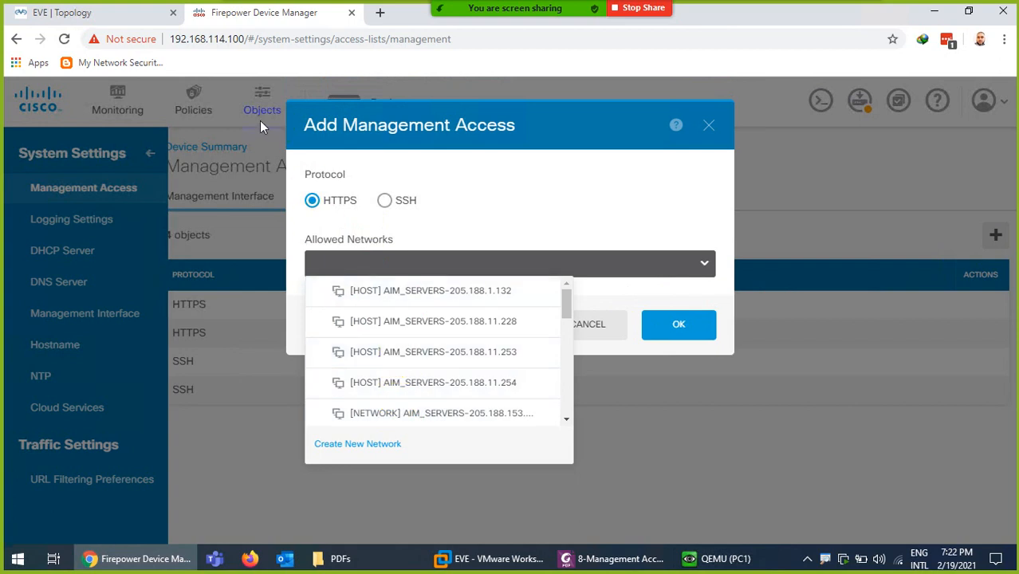
{"action": "scroll", "coordinate": [421, 370], "scroll_direction": "down", "scroll_amount": 5}
{"action": "scroll", "coordinate": [420, 381], "scroll_direction": "down", "scroll_amount": 3}
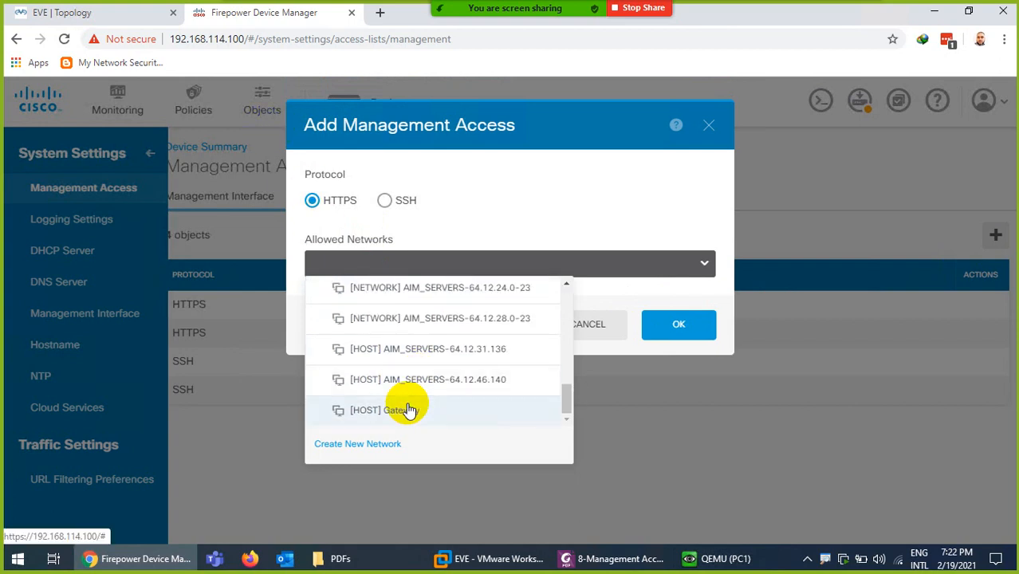
{"action": "left_click", "coordinate": [355, 447]}
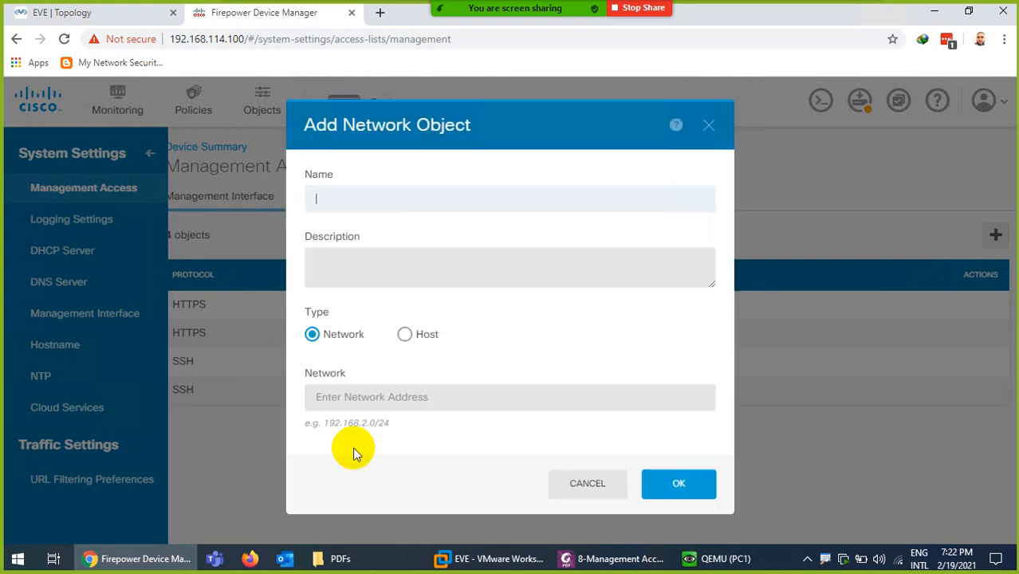
Create host network object MY-PC with address 192.168.114.1
{"action": "type", "text": "MY-PC"}
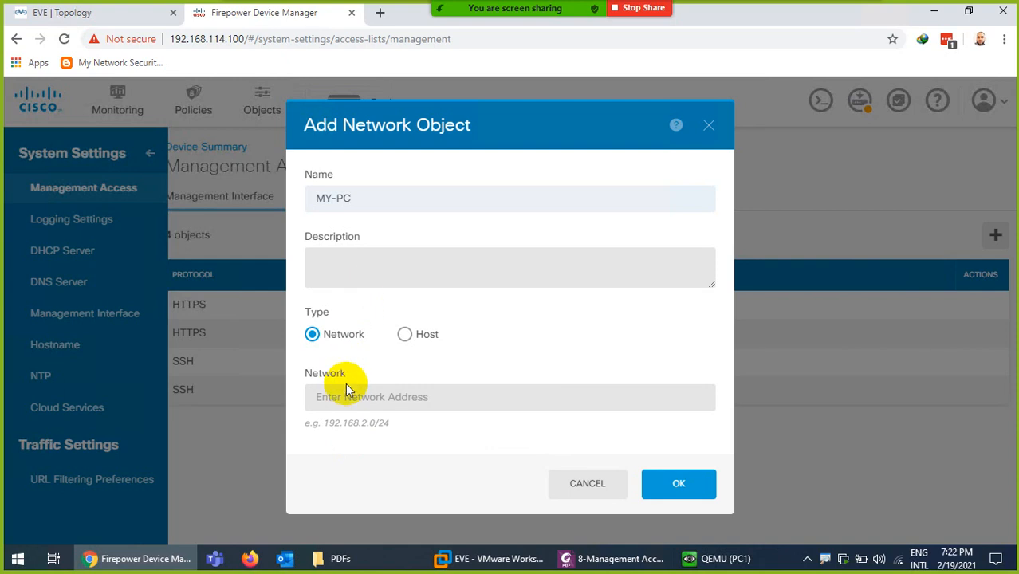
{"action": "left_click", "coordinate": [405, 335]}
{"action": "left_click", "coordinate": [362, 399]}
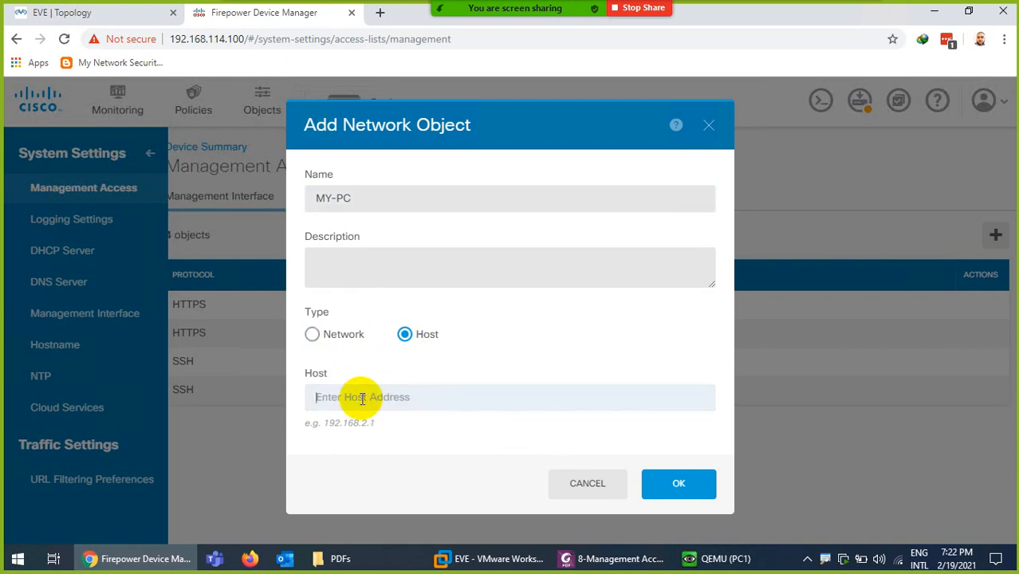
{"action": "type", "text": "192.168.114.1"}
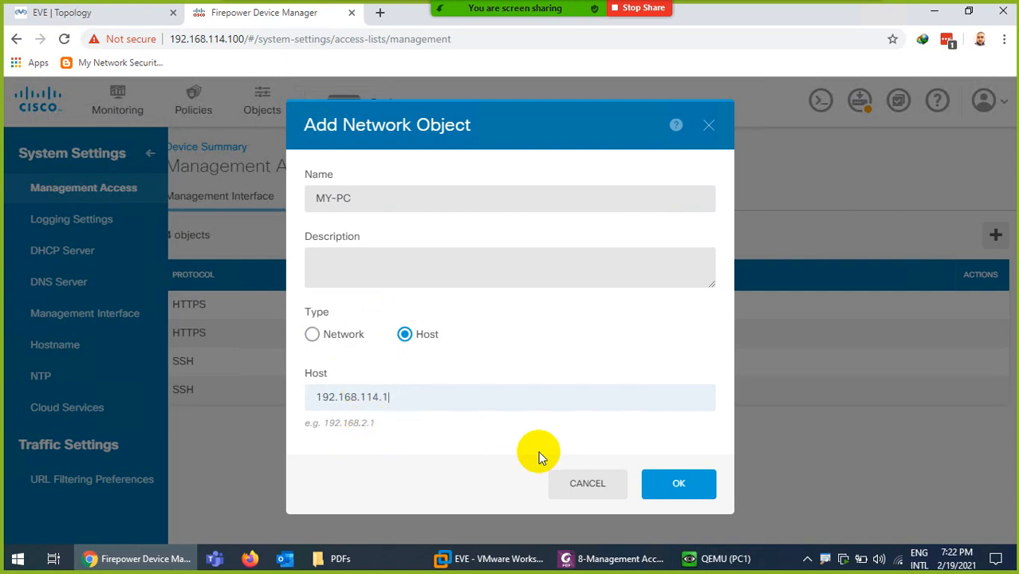
{"action": "left_click", "coordinate": [680, 485]}
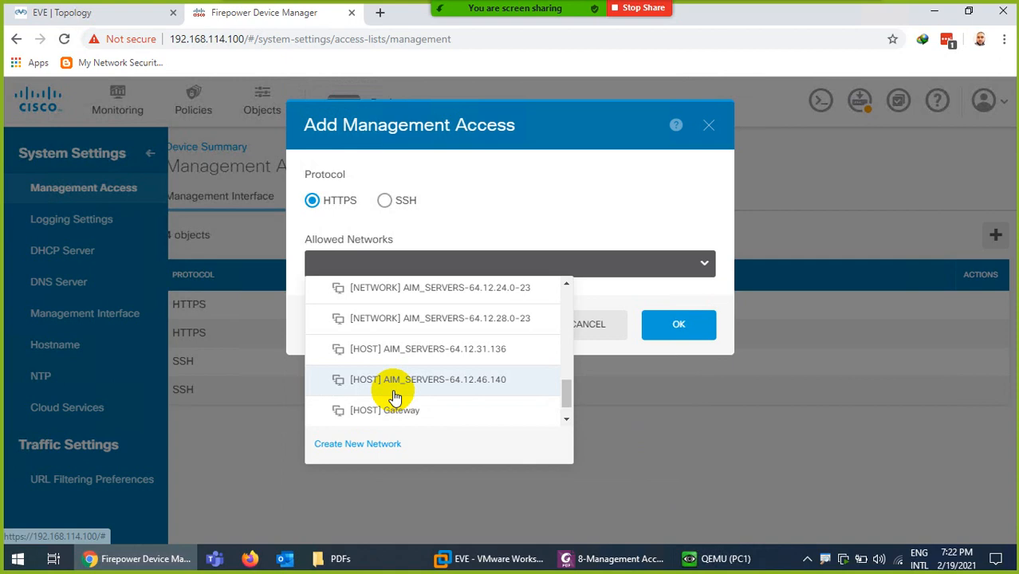
Select [HOST] MY-PC as the allowed network and save the HTTPS entry
{"action": "scroll", "coordinate": [397, 421], "scroll_direction": "down", "scroll_amount": 1}
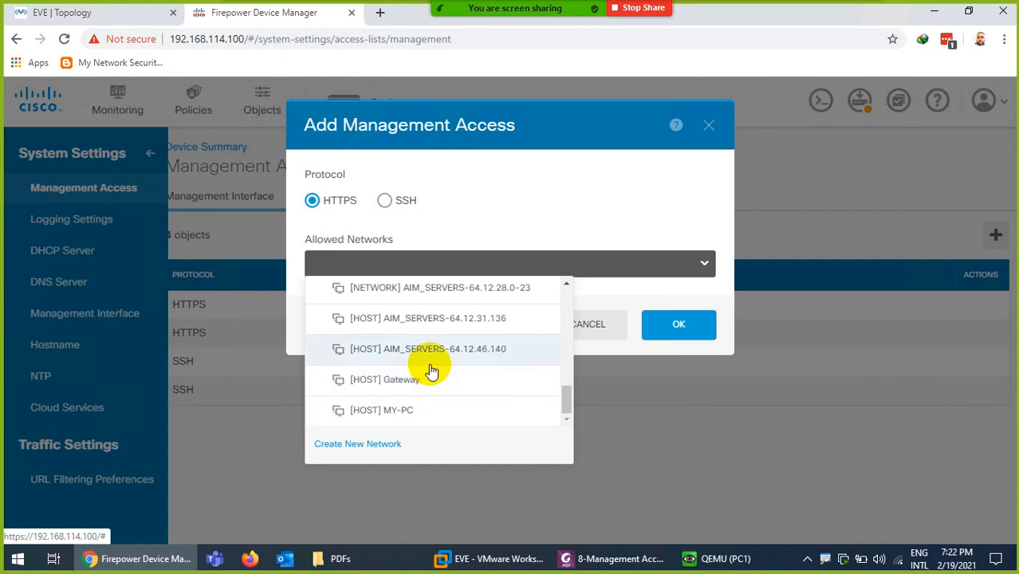
{"action": "left_click", "coordinate": [388, 411]}
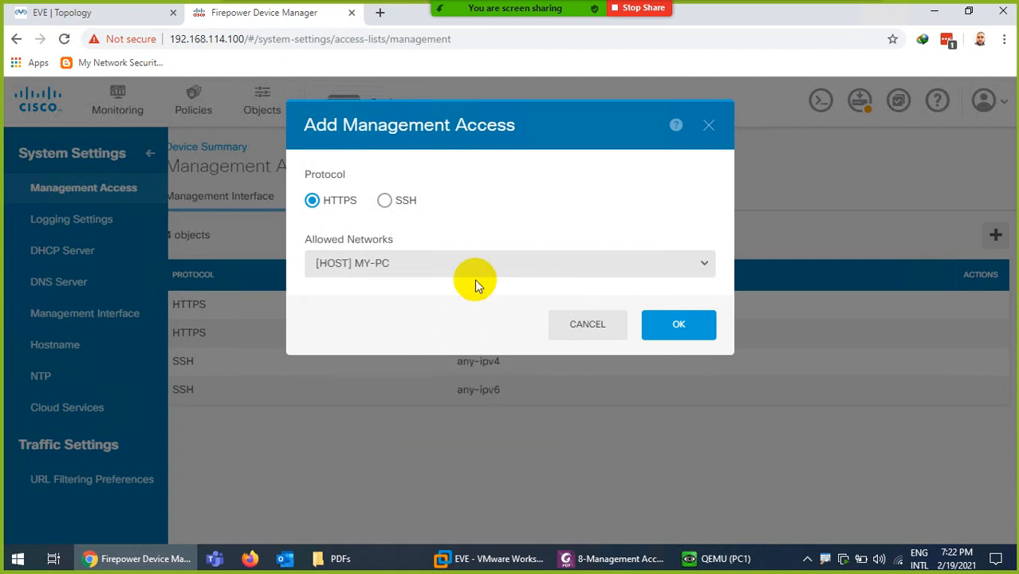
{"action": "left_click", "coordinate": [667, 323]}
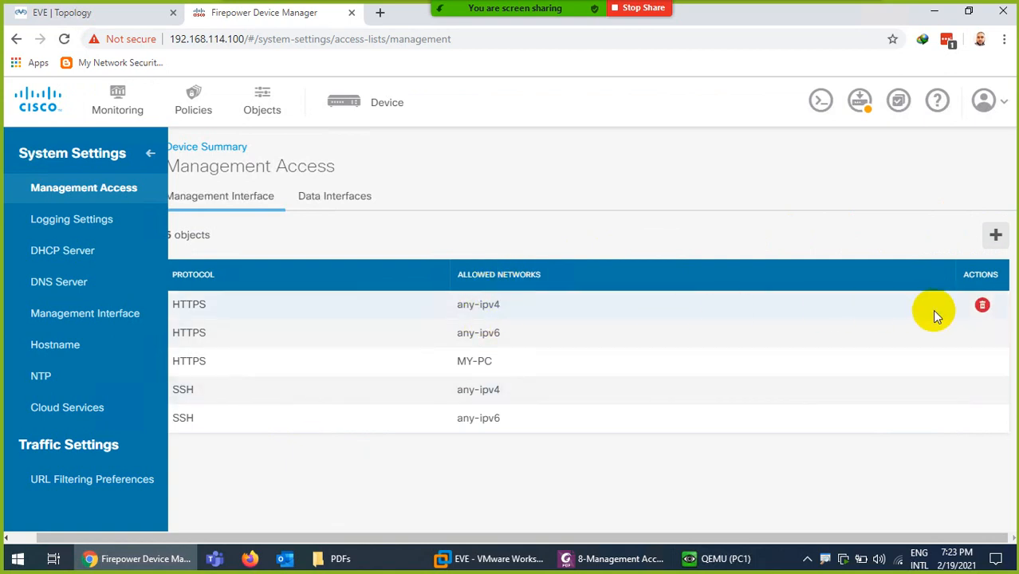
Delete the HTTPS and SSH any-ipv4/any-ipv6 entries, then open the Deployment Summary
{"action": "left_click", "coordinate": [984, 307]}
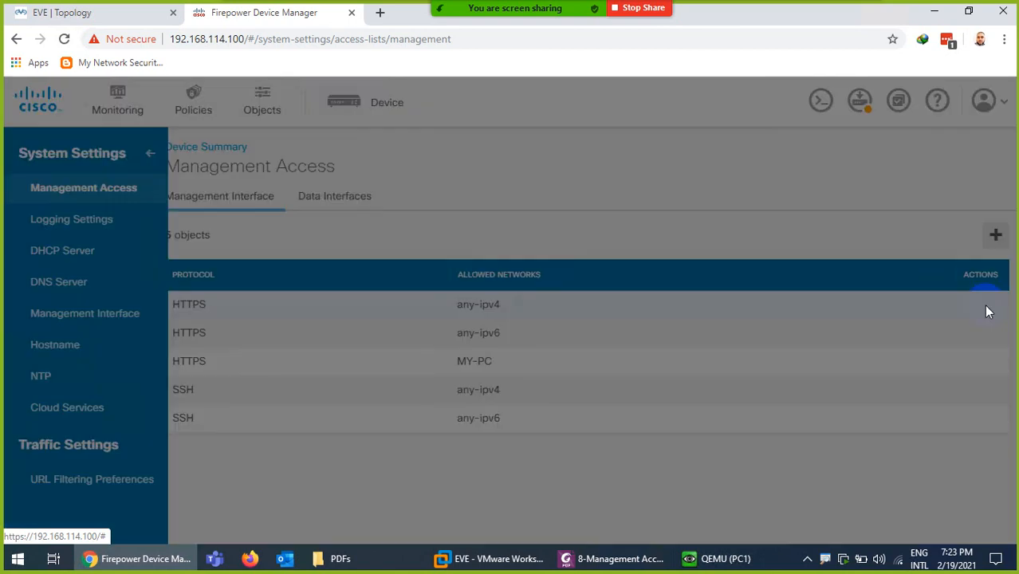
{"action": "left_click", "coordinate": [691, 255]}
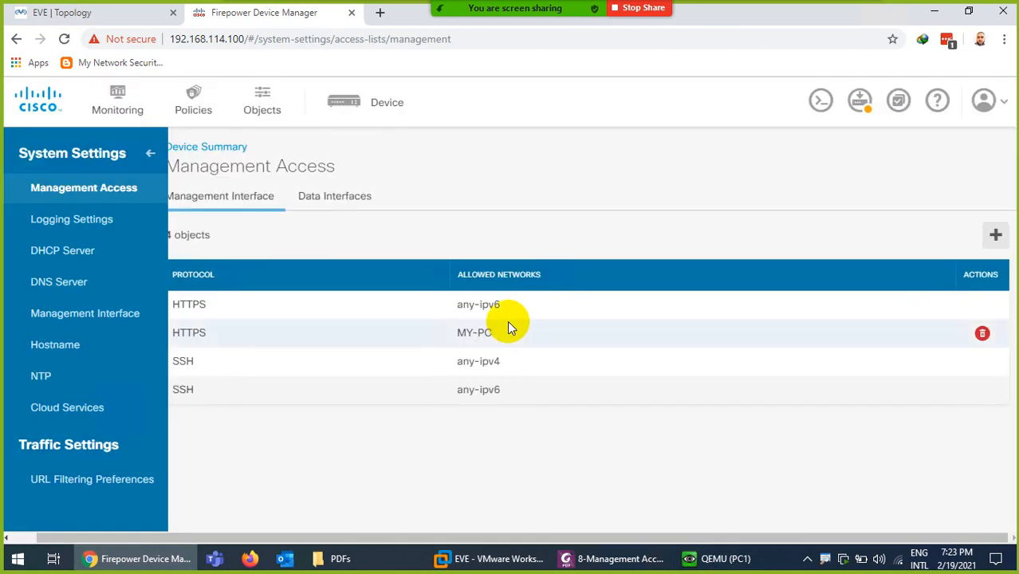
{"action": "left_click", "coordinate": [981, 305]}
{"action": "left_click", "coordinate": [677, 257]}
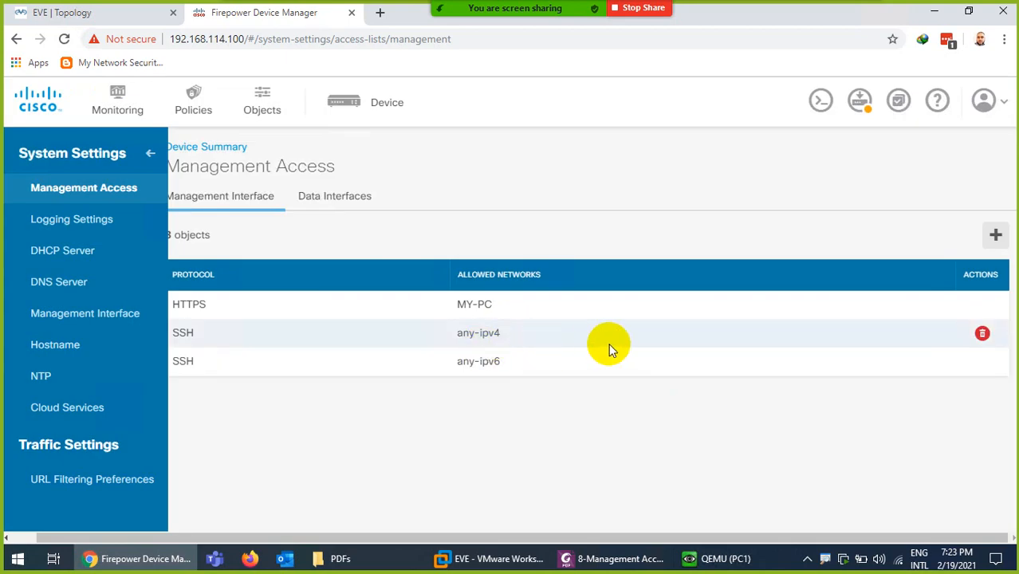
{"action": "left_click", "coordinate": [982, 334]}
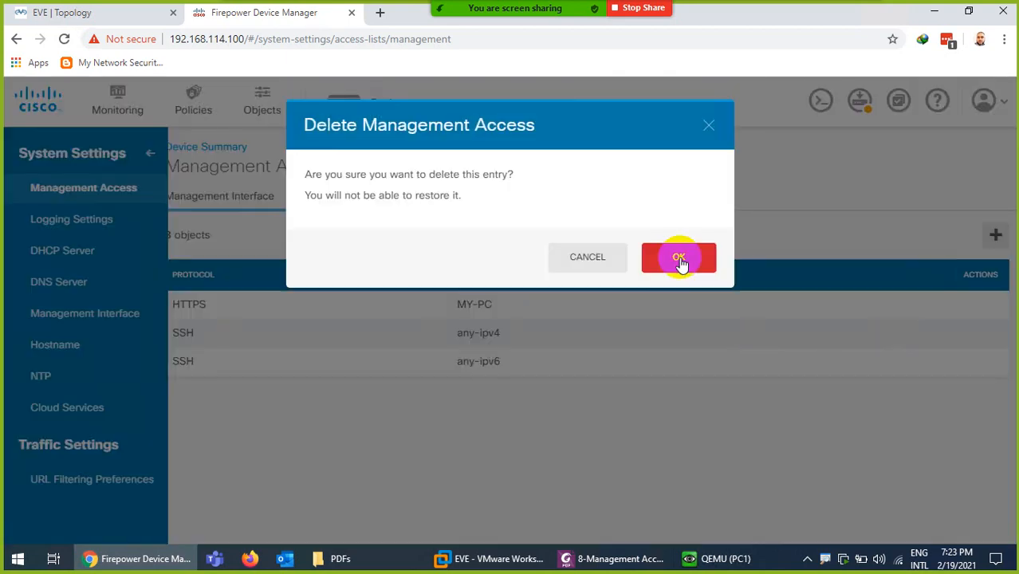
{"action": "left_click", "coordinate": [678, 257]}
{"action": "left_click", "coordinate": [982, 335]}
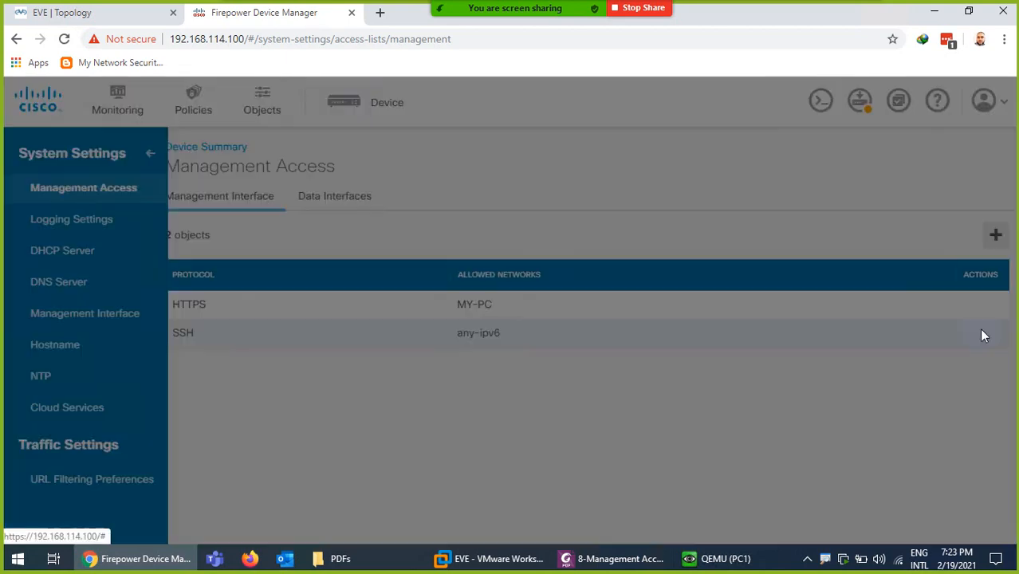
{"action": "left_click", "coordinate": [664, 281]}
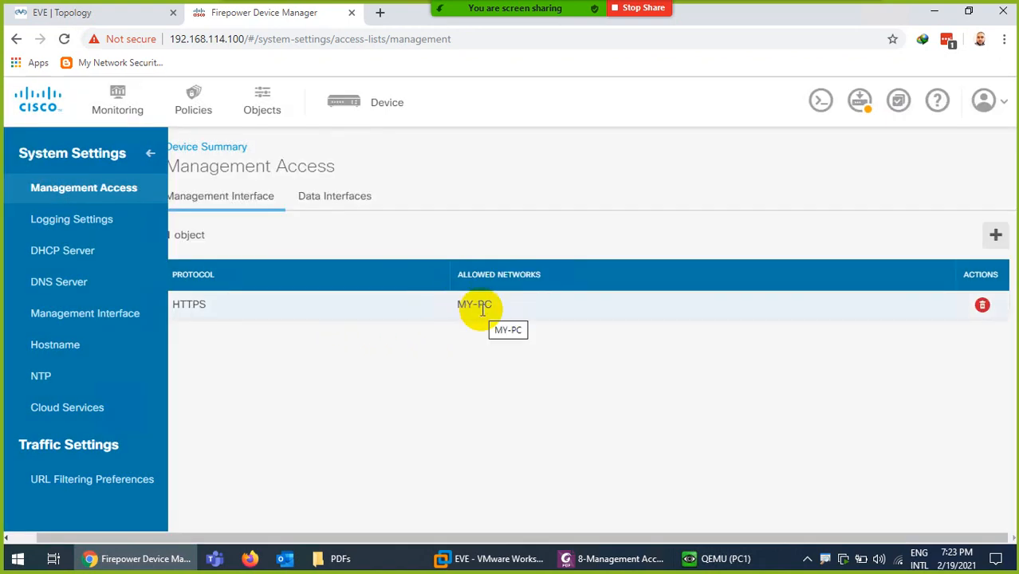
{"action": "left_click", "coordinate": [860, 101]}
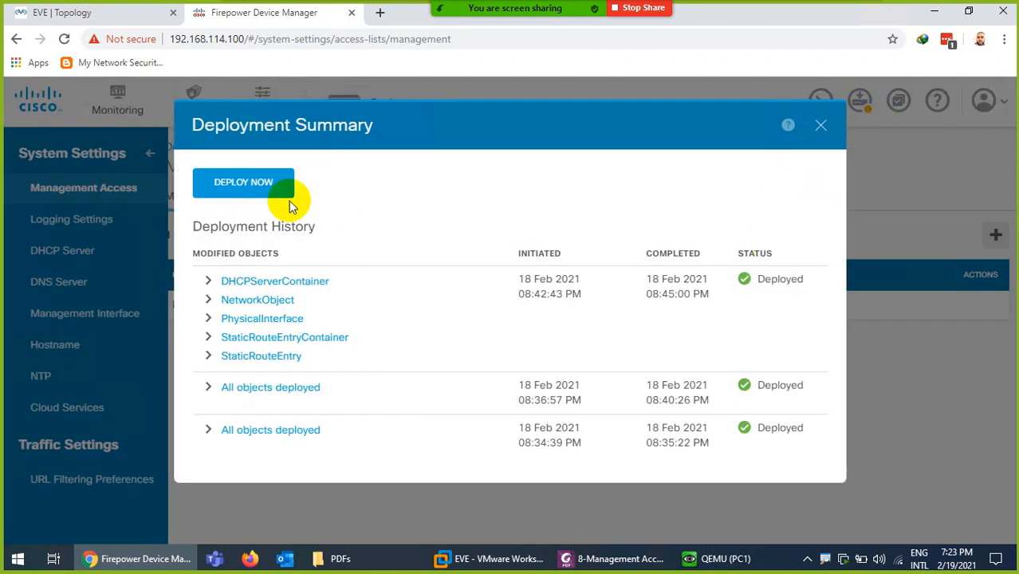
Start deploying the pending management access changes with Deploy Now
{"action": "left_click", "coordinate": [253, 176]}
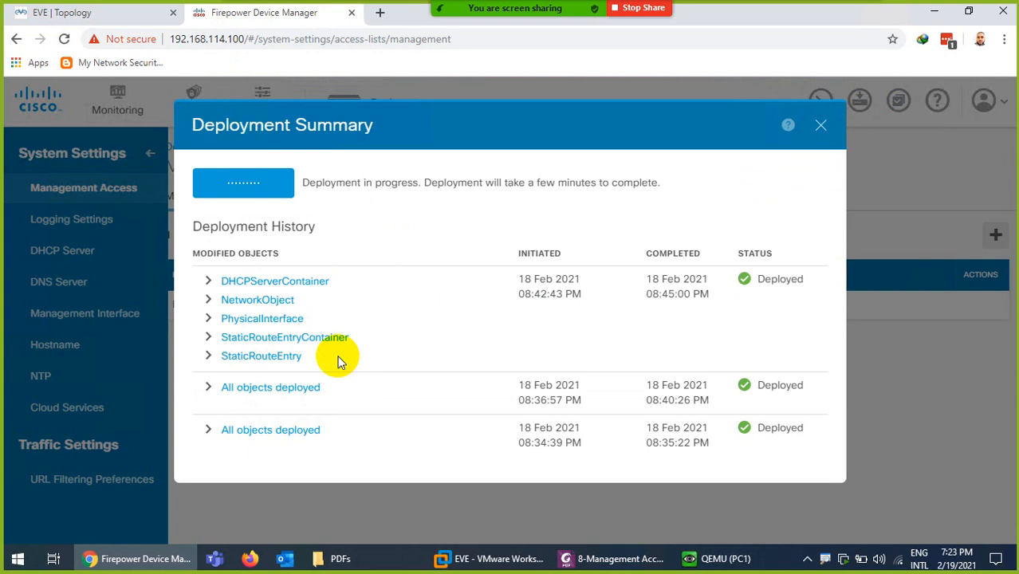
Launch SecureCRT from the Start menu search
{"action": "left_click", "coordinate": [16, 559]}
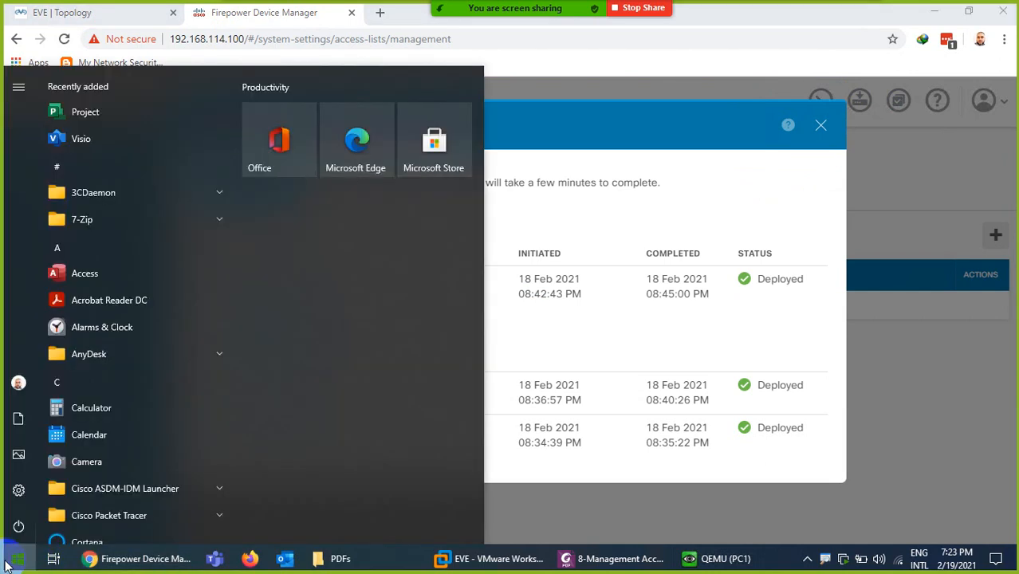
{"action": "type", "text": "s"}
{"action": "key", "text": "BackSpace"}
{"action": "type", "text": "s"}
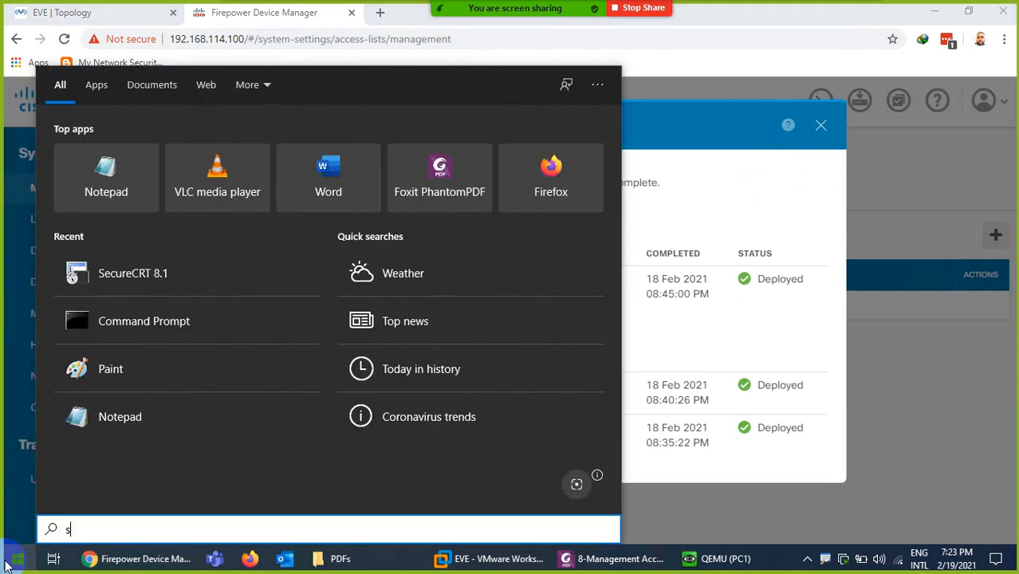
{"action": "type", "text": "ec"}
{"action": "key", "text": "Escape"}
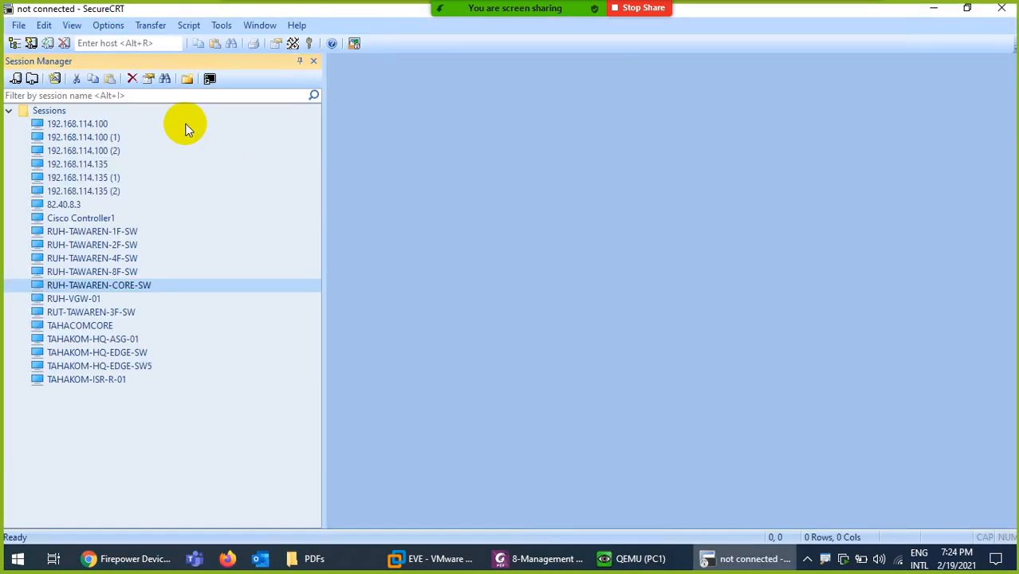
Log in to the saved 192.168.114.100 SSH session with the device password, then minimize SecureCRT
{"action": "double_click", "coordinate": [101, 125]}
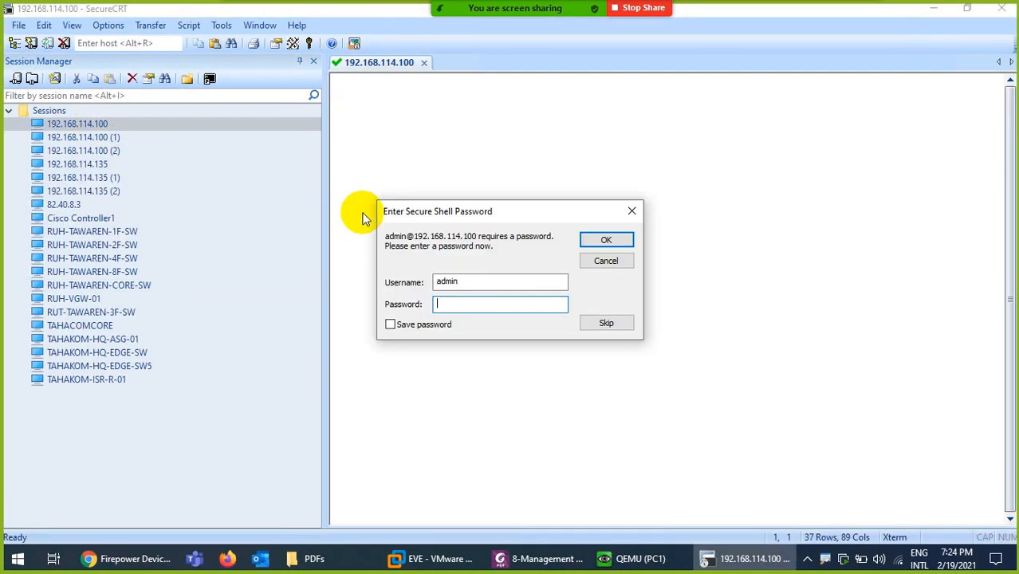
{"action": "type", "text": "******"}
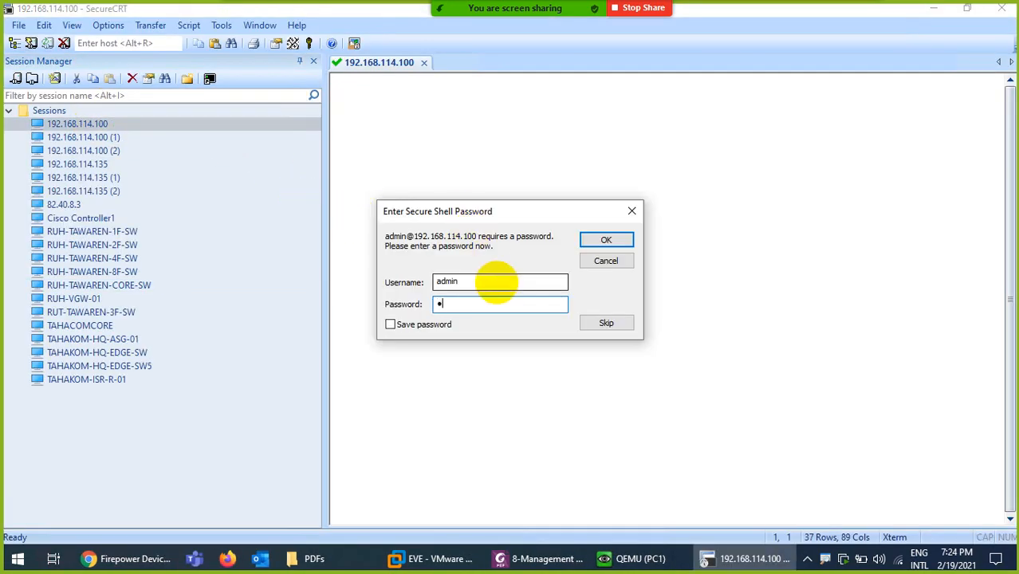
{"action": "type", "text": "***"}
{"action": "key", "text": "Return"}
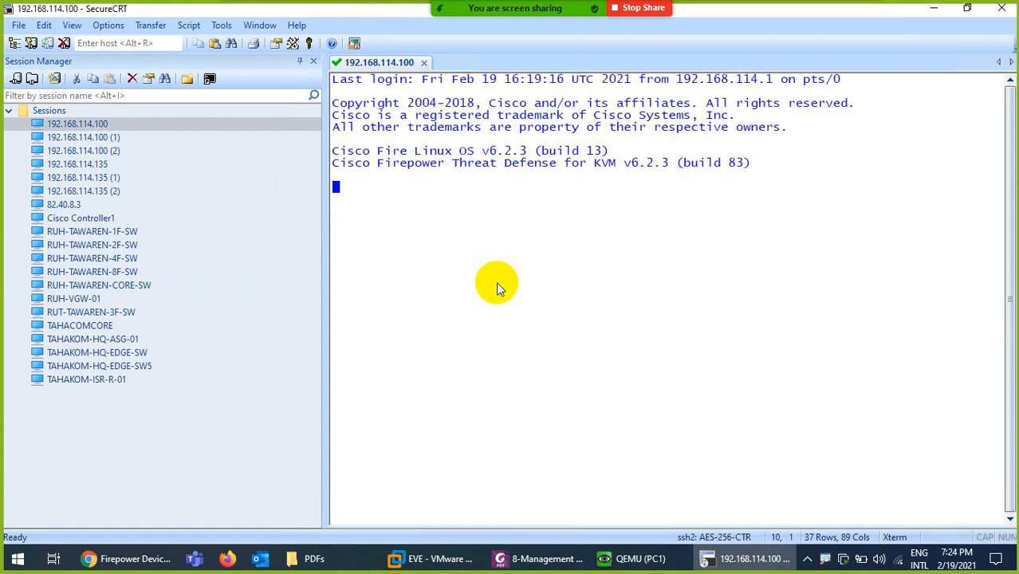
{"action": "left_click", "coordinate": [313, 61]}
{"action": "left_click", "coordinate": [741, 561]}
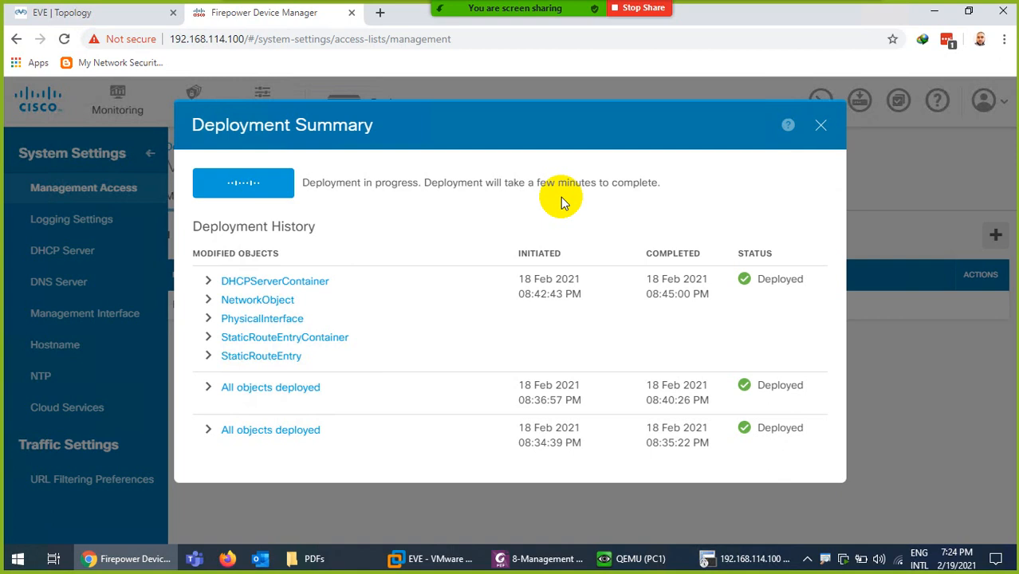
Disconnect and close the SecureCRT session to 192.168.114.100, then close the successful Deployment Summary
{"action": "left_click", "coordinate": [712, 558]}
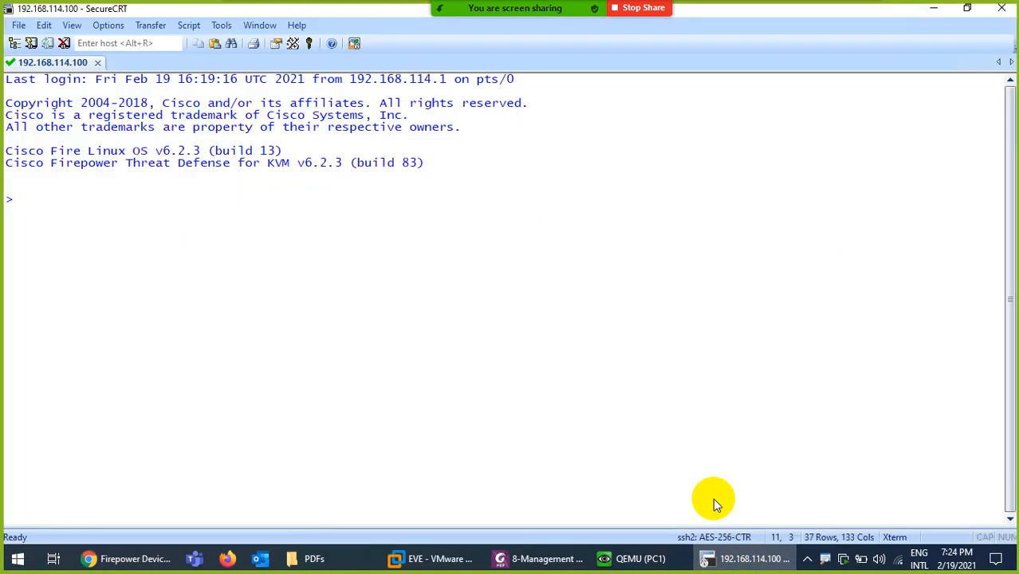
{"action": "left_click", "coordinate": [1001, 8]}
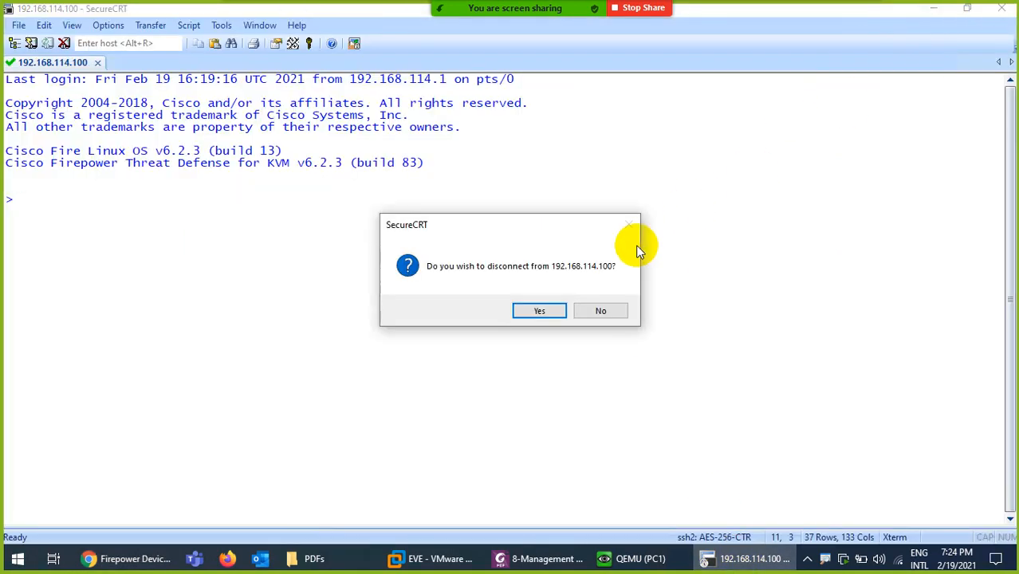
{"action": "left_click", "coordinate": [530, 317]}
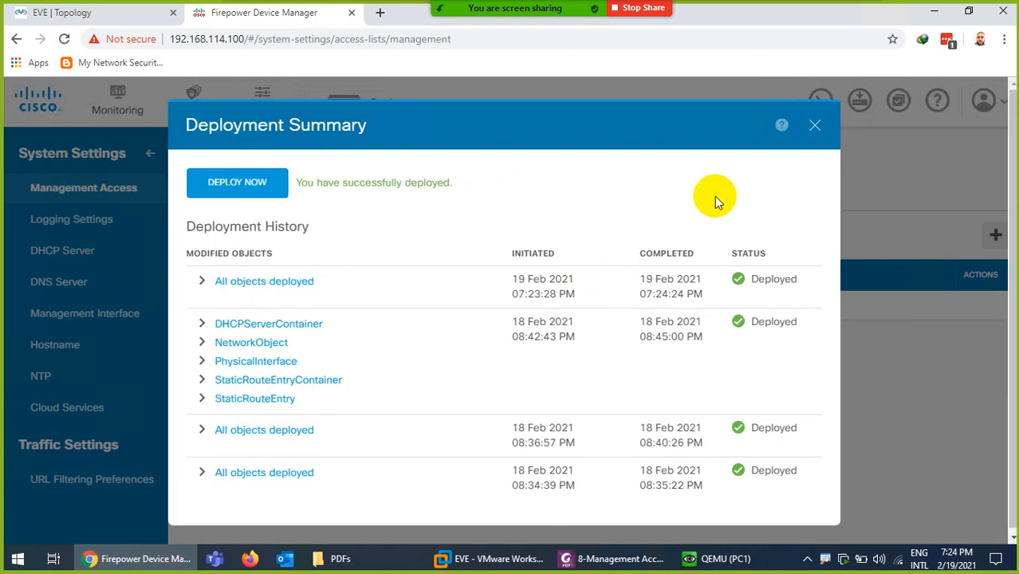
{"action": "left_click", "coordinate": [814, 125]}
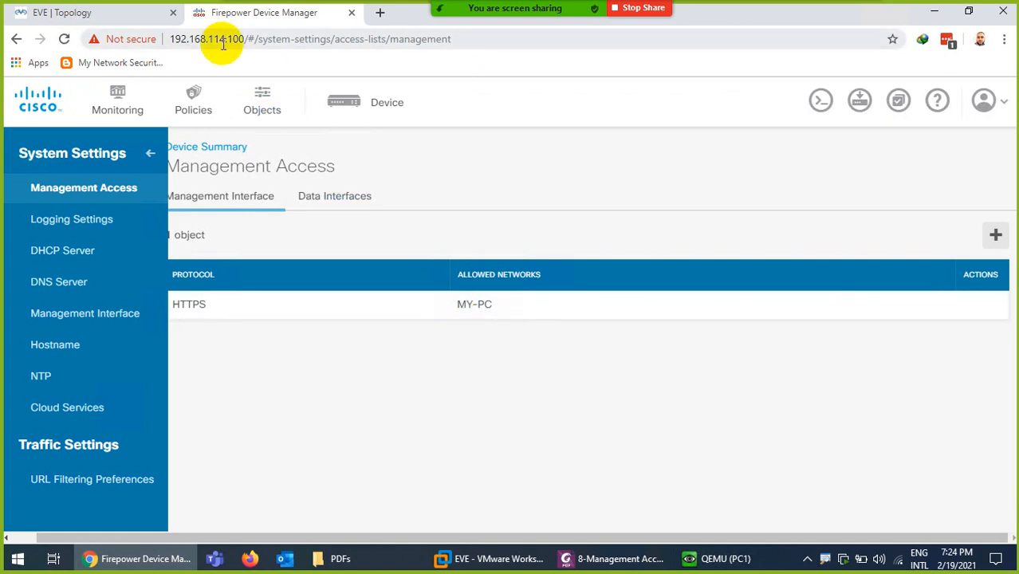
Relaunch SecureCRT, try the 192.168.114.100 session, then disconnect and close it
{"action": "left_click", "coordinate": [18, 560]}
{"action": "type", "text": "sec"}
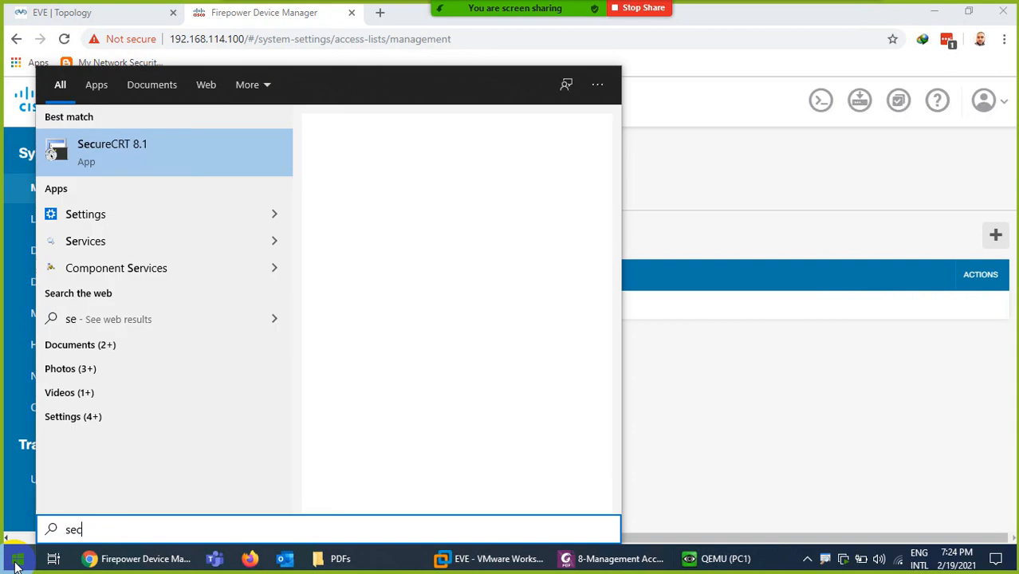
{"action": "key", "text": "Return"}
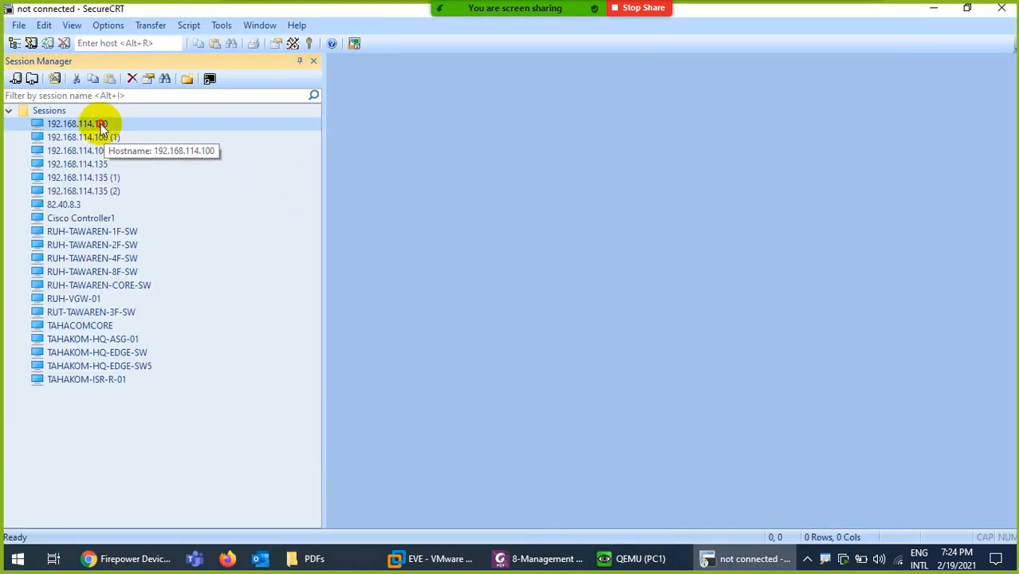
{"action": "double_click", "coordinate": [100, 126]}
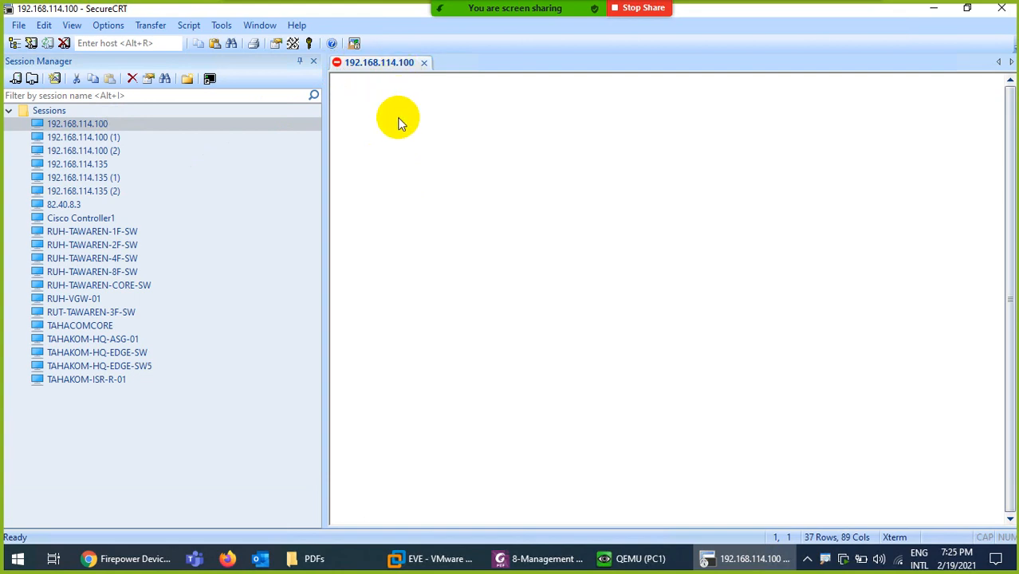
{"action": "left_click", "coordinate": [1002, 7]}
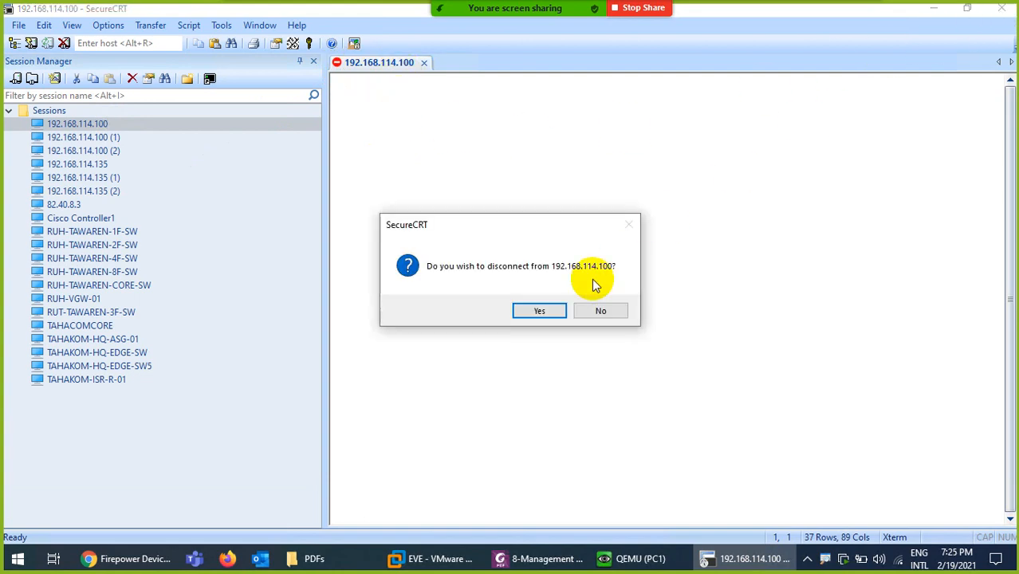
{"action": "left_click", "coordinate": [540, 311]}
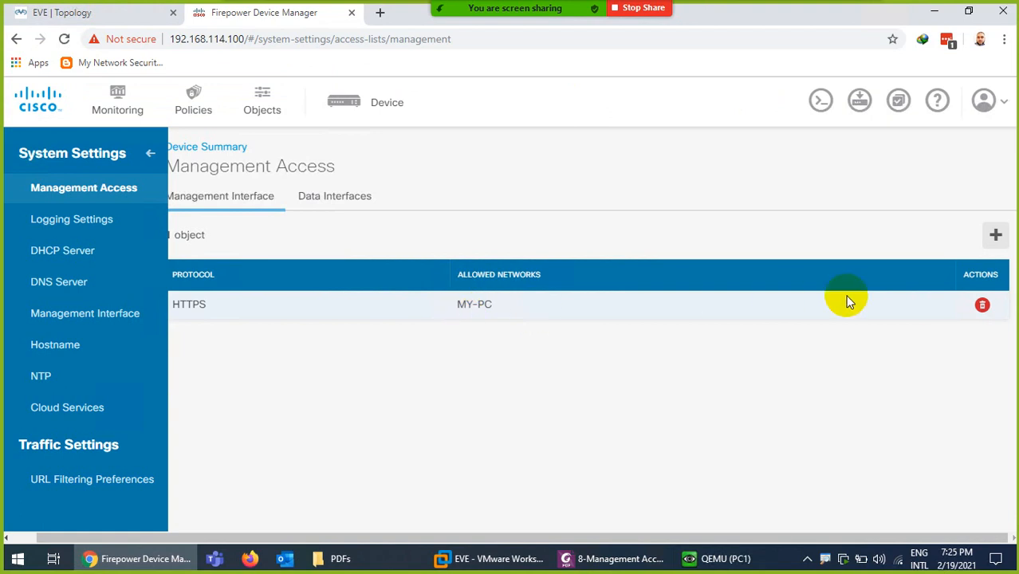
Add a management access rule allowing SSH from MY-PC
{"action": "left_click", "coordinate": [992, 238]}
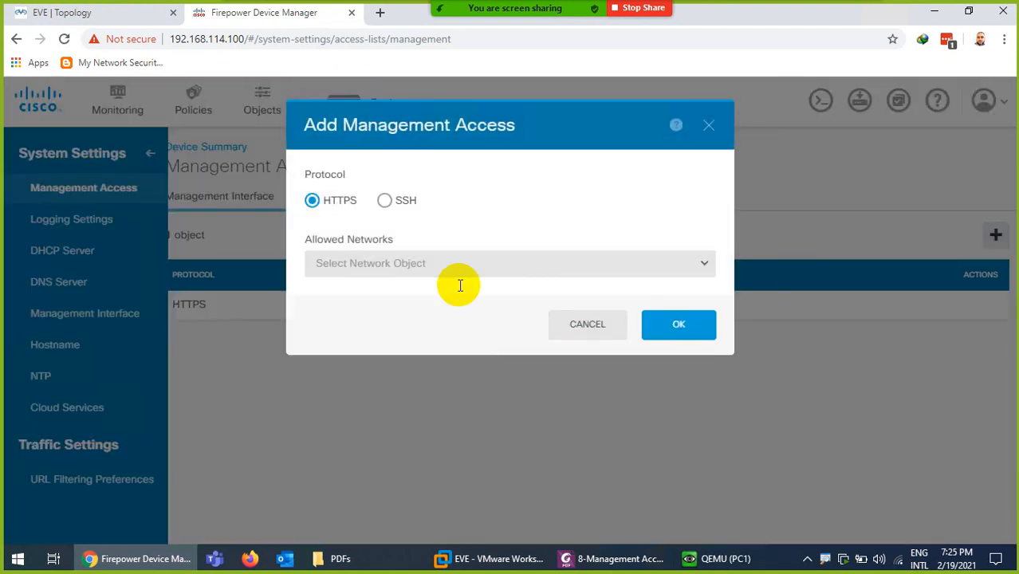
{"action": "left_click", "coordinate": [387, 201]}
{"action": "left_click", "coordinate": [398, 273]}
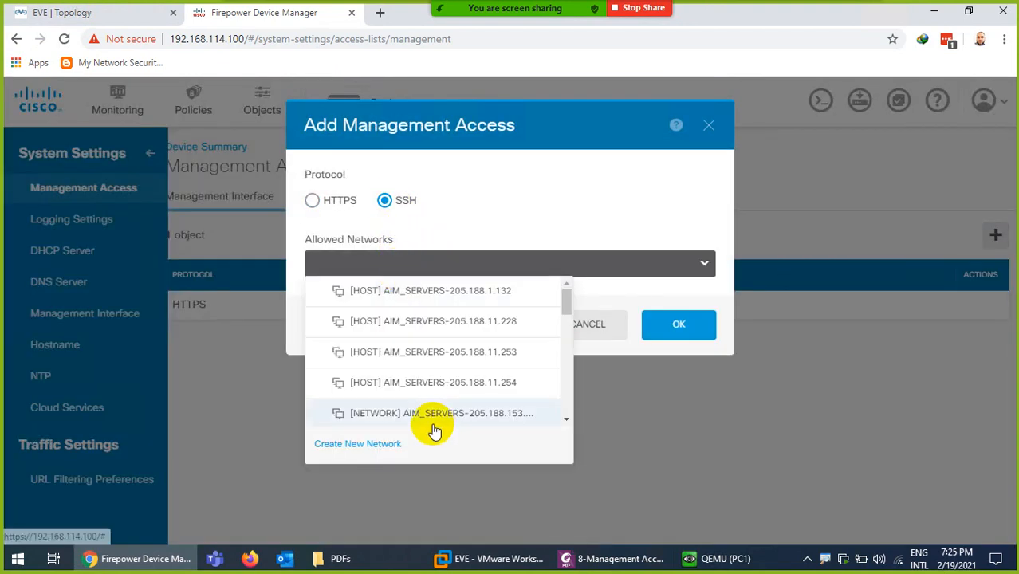
{"action": "scroll", "coordinate": [425, 415], "scroll_direction": "down", "scroll_amount": 10}
{"action": "left_click", "coordinate": [393, 413]}
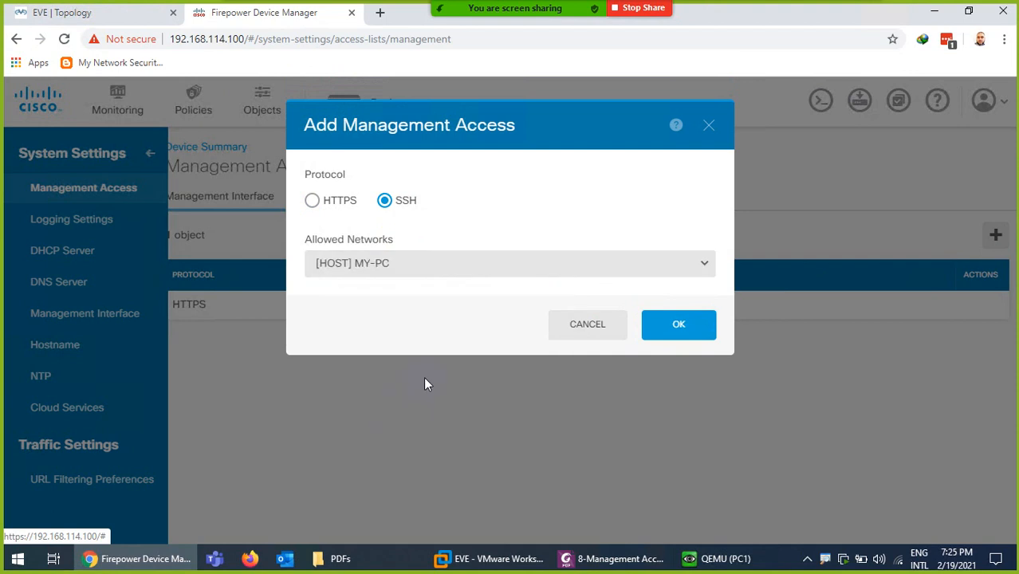
{"action": "left_click", "coordinate": [674, 324]}
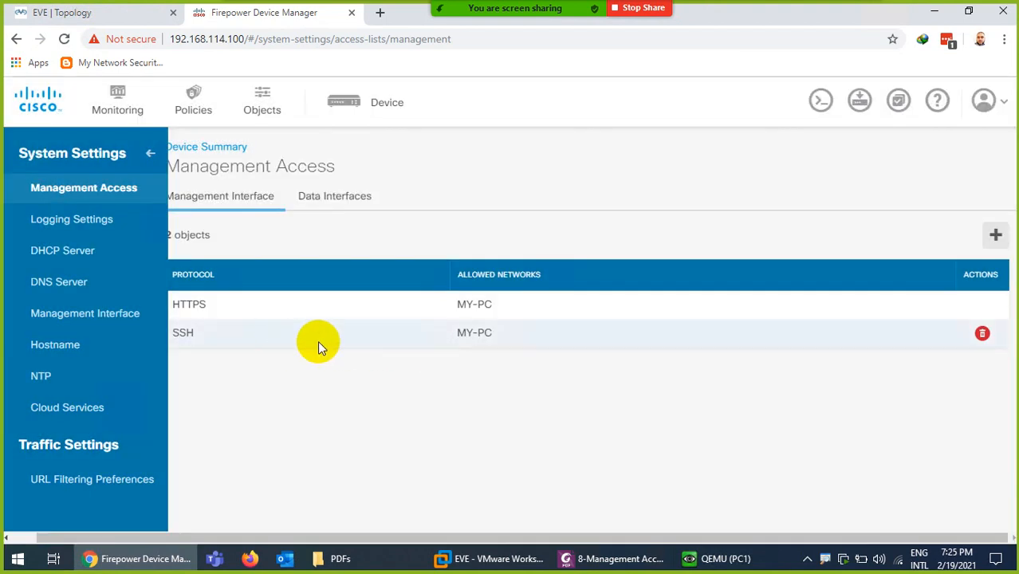
Deploy the new SSH rule and close the Deployment Summary
{"action": "left_click", "coordinate": [869, 107]}
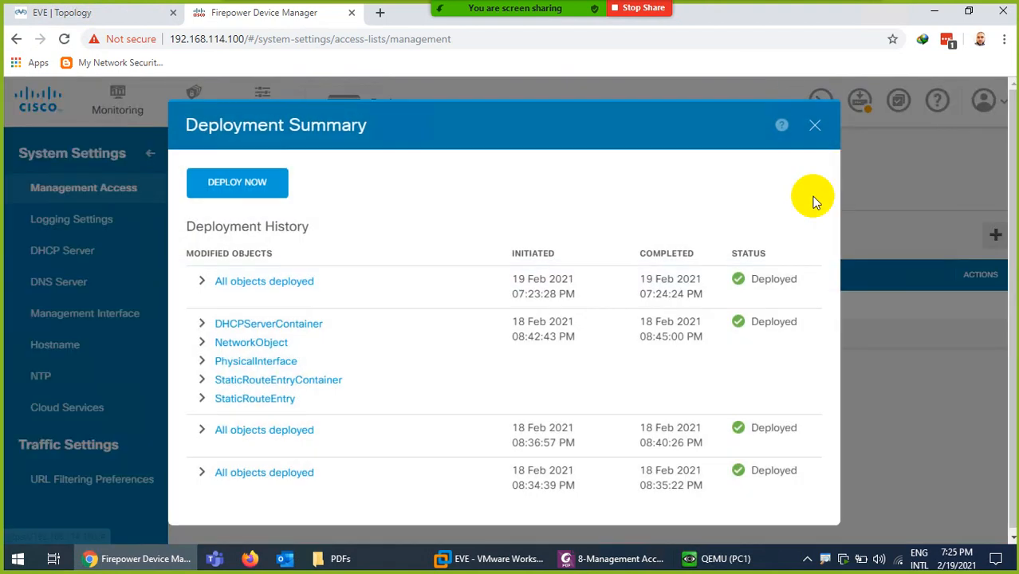
{"action": "left_click", "coordinate": [275, 194]}
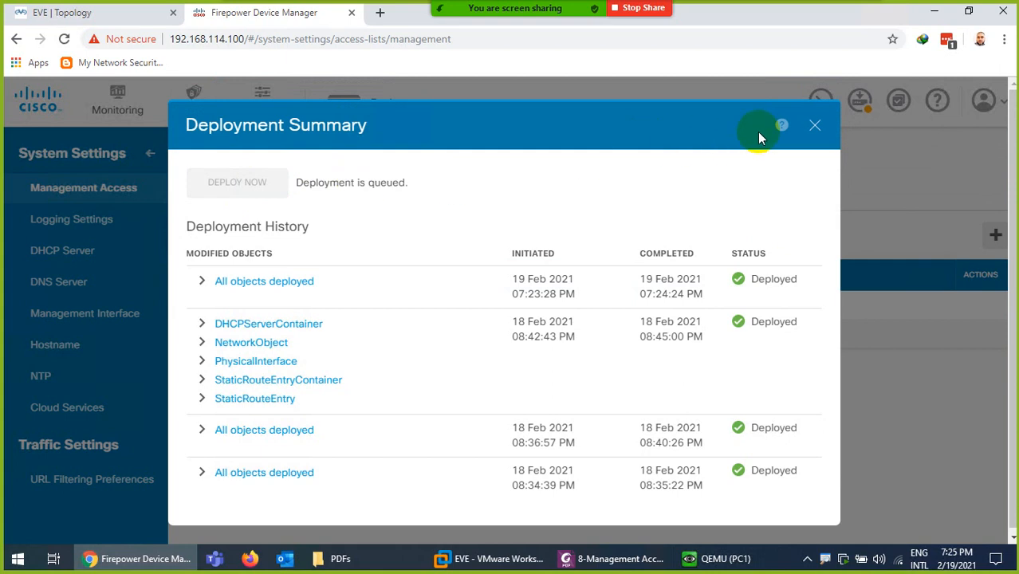
{"action": "left_click", "coordinate": [815, 126]}
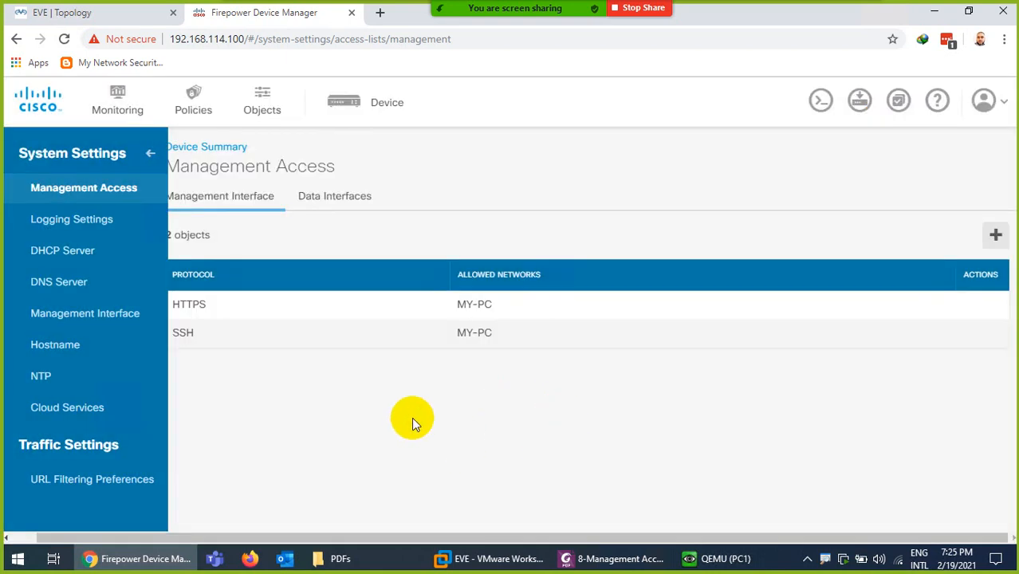
Check that the Data Interfaces access list is empty, then switch to the EVE Topology tab
{"action": "left_click", "coordinate": [150, 155]}
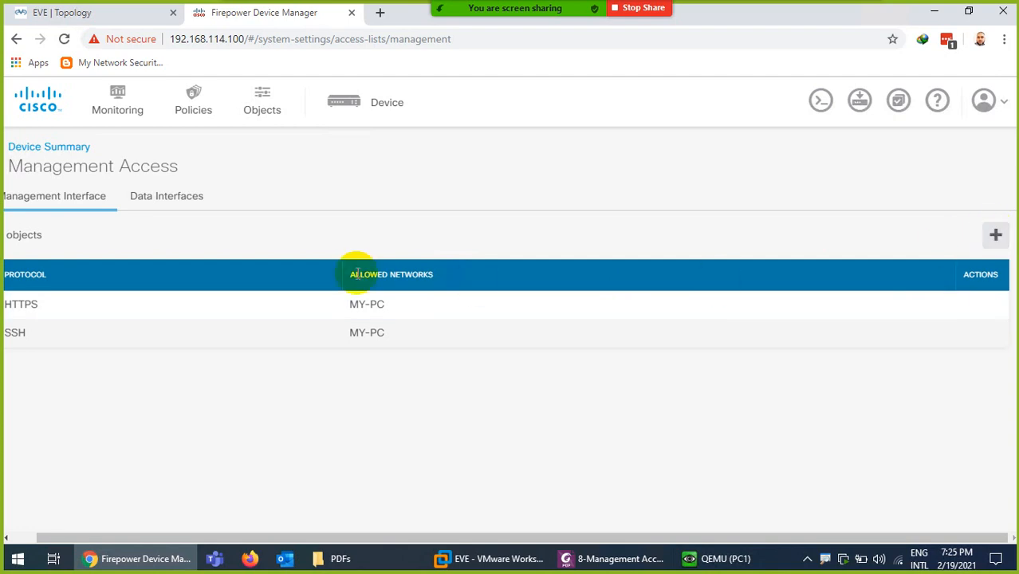
{"action": "left_click", "coordinate": [164, 204]}
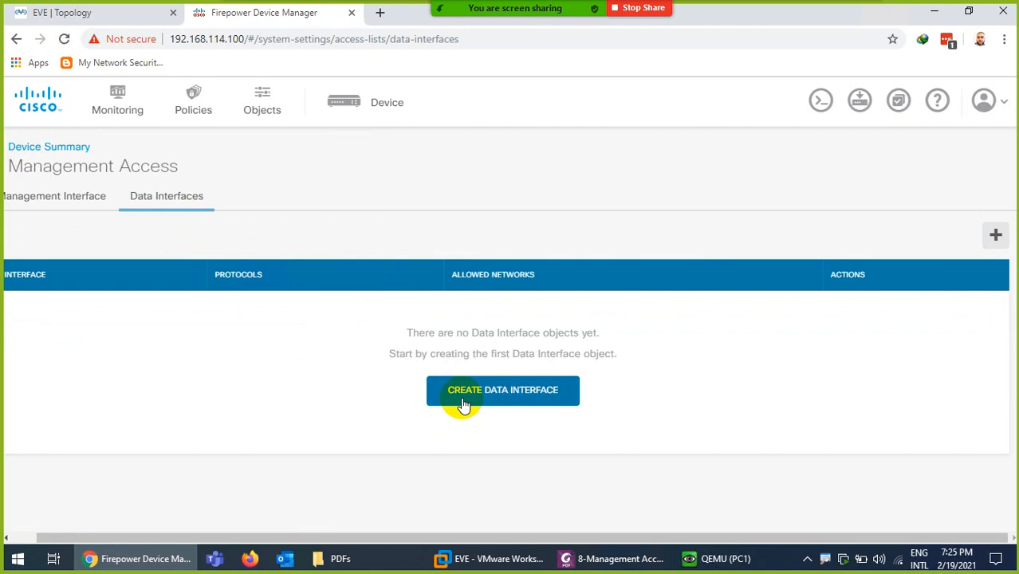
{"action": "left_click", "coordinate": [126, 14]}
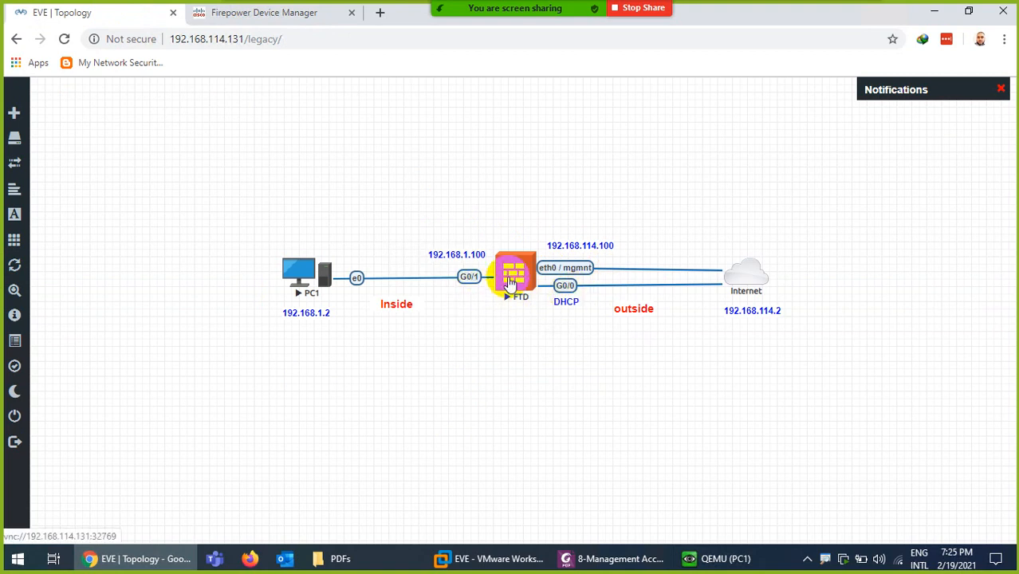
Run ifconfig in a PC1 terminal to confirm its address is 192.168.1.1
{"action": "left_click", "coordinate": [712, 557]}
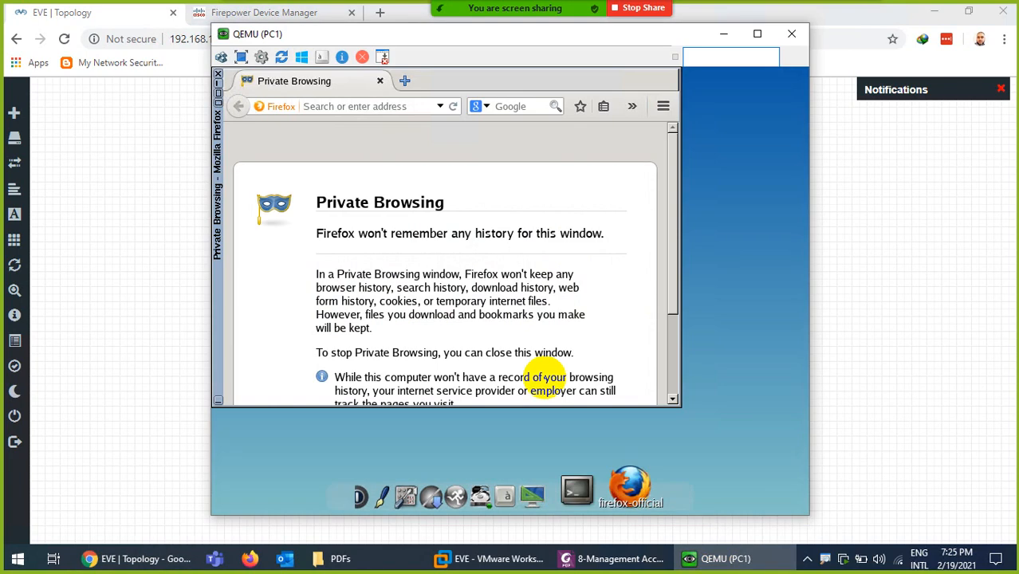
{"action": "left_click", "coordinate": [375, 108]}
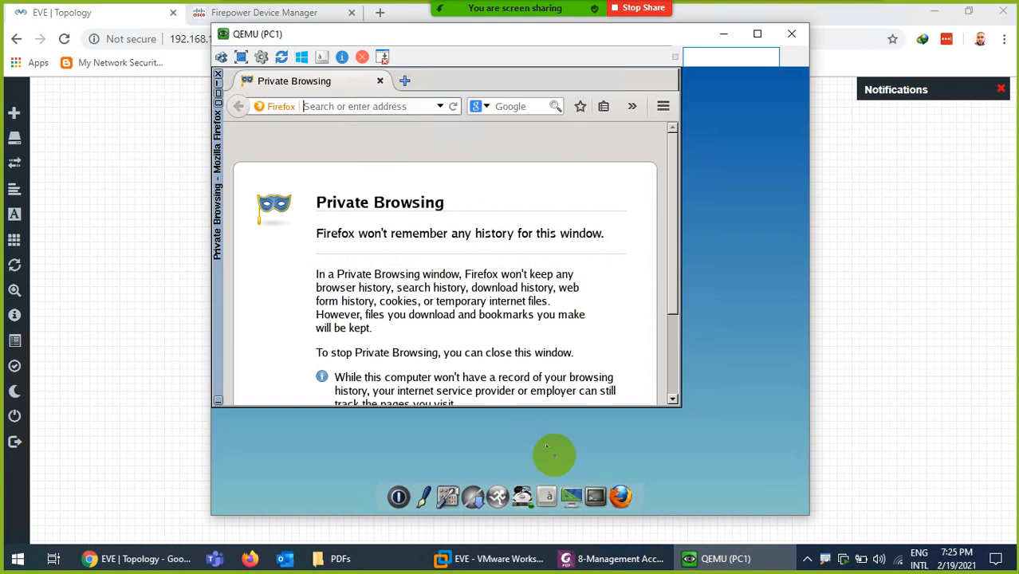
{"action": "left_click", "coordinate": [598, 488]}
{"action": "type", "text": "iconfig"}
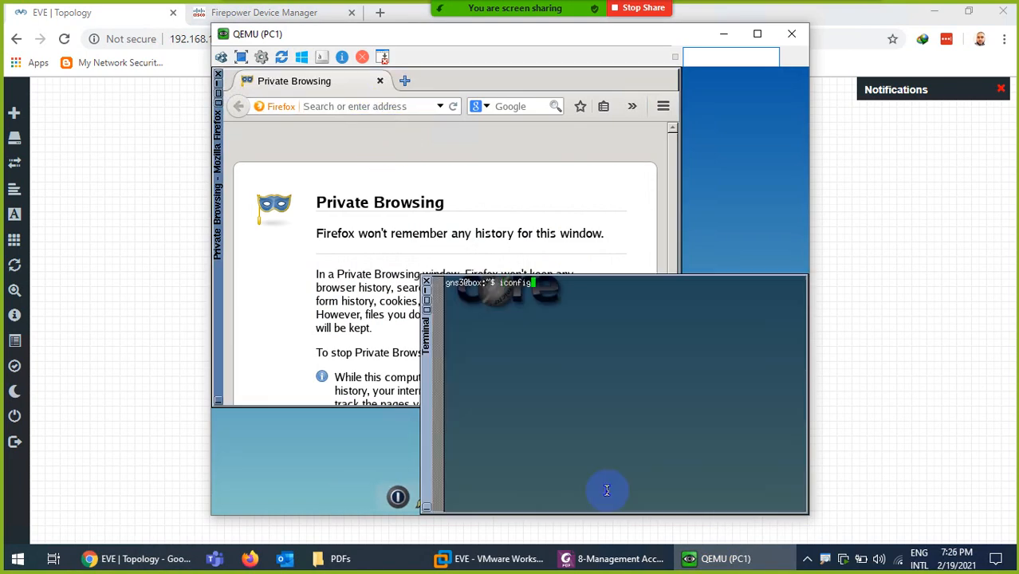
{"action": "key", "text": "Return"}
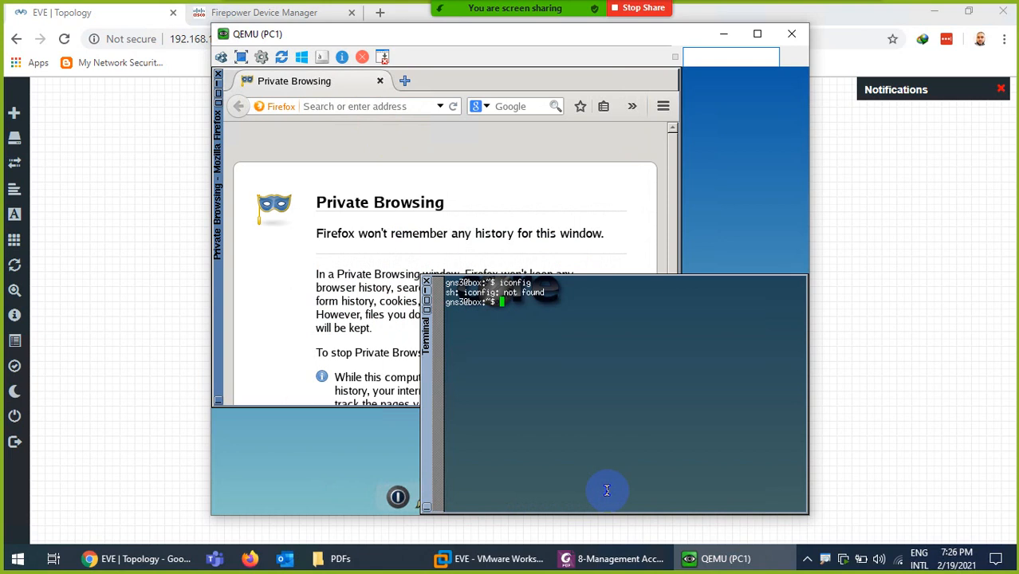
{"action": "type", "text": "ifconfig"}
{"action": "key", "text": "Return"}
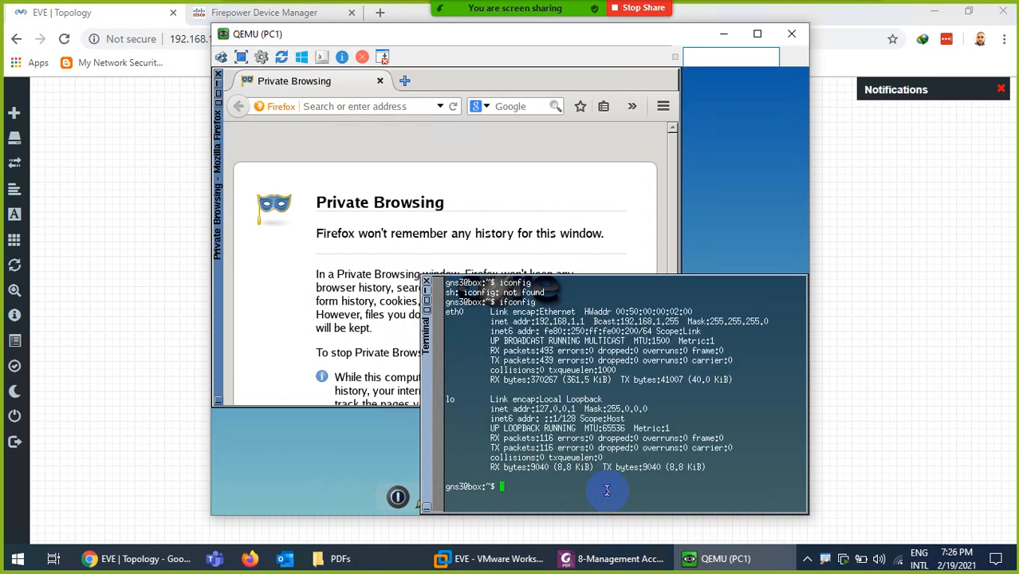
Load 192.168.1.100 in PC1's Firefox, then return to Firepower Device Manager
{"action": "left_click", "coordinate": [386, 106]}
{"action": "type", "text": "192.1"}
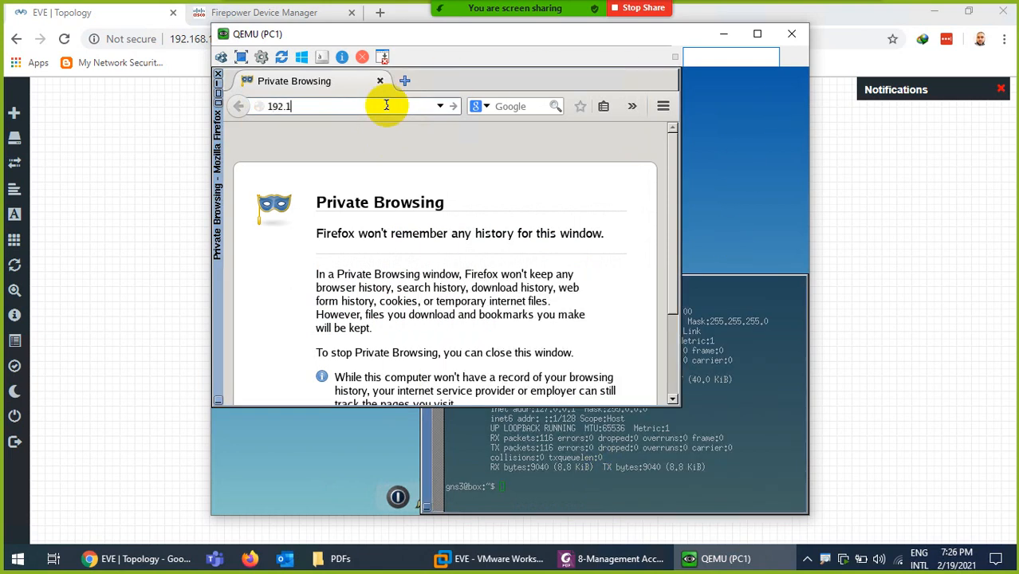
{"action": "type", "text": "68.1.100"}
{"action": "key", "text": "Return"}
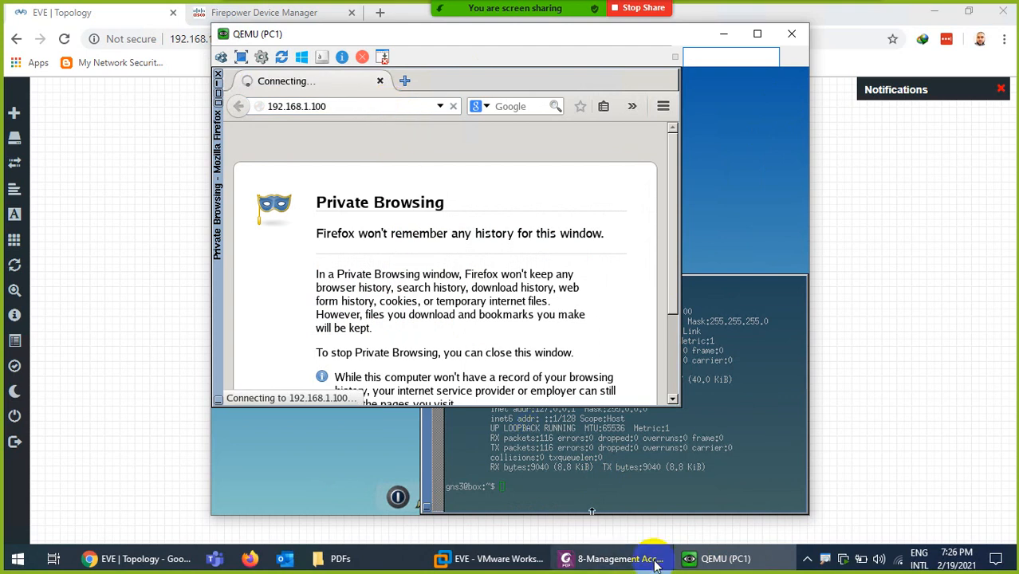
{"action": "left_click", "coordinate": [718, 559]}
{"action": "left_click", "coordinate": [280, 16]}
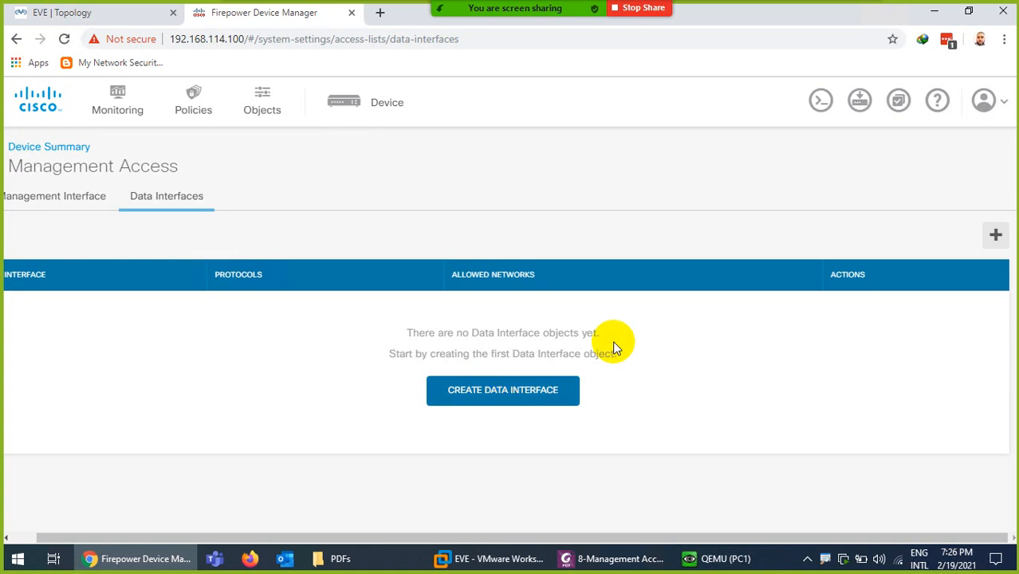
Start a data-interface rule on the inside interface with protocols HTTPS and SSH
{"action": "left_click", "coordinate": [520, 391]}
{"action": "left_click", "coordinate": [363, 200]}
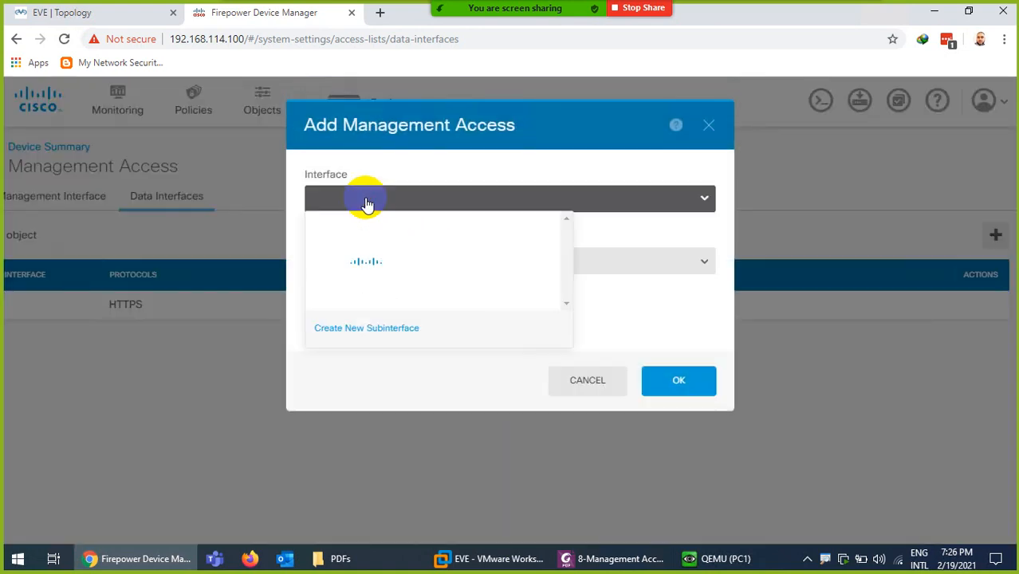
{"action": "left_click", "coordinate": [366, 227]}
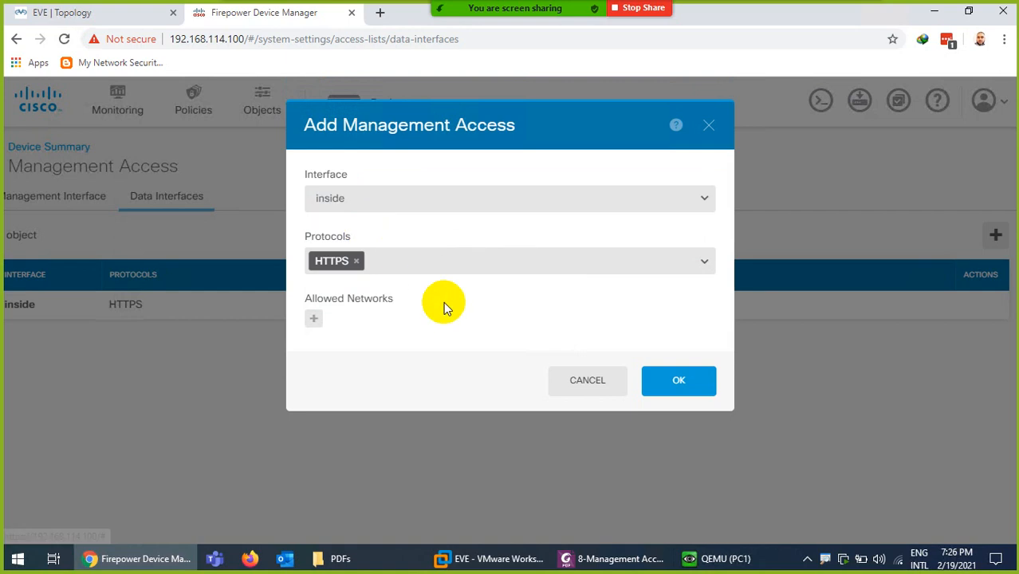
{"action": "left_click", "coordinate": [399, 263]}
{"action": "left_click", "coordinate": [355, 313]}
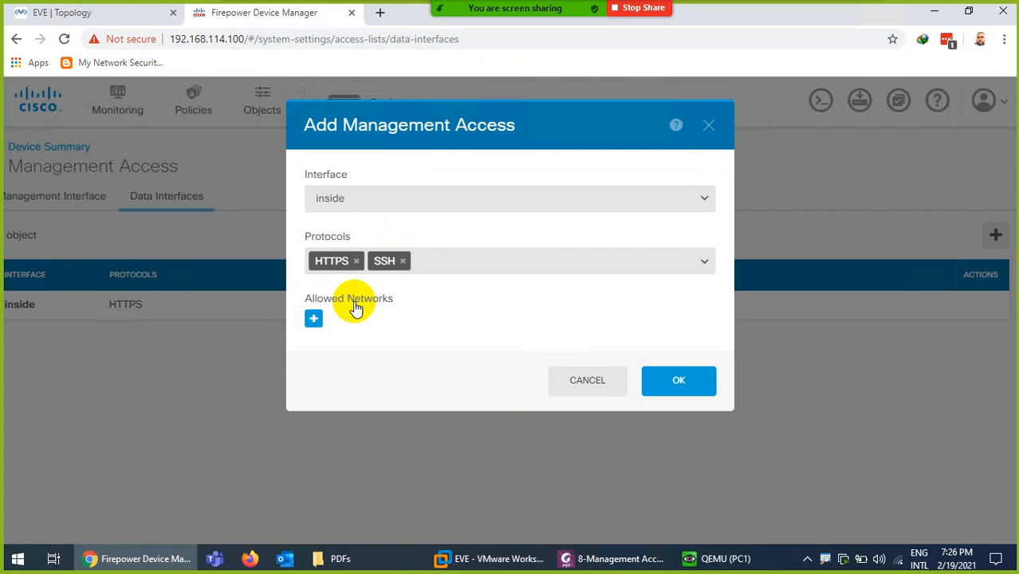
Set the rule's allowed network to any-ipv4 and save it
{"action": "left_click", "coordinate": [312, 320]}
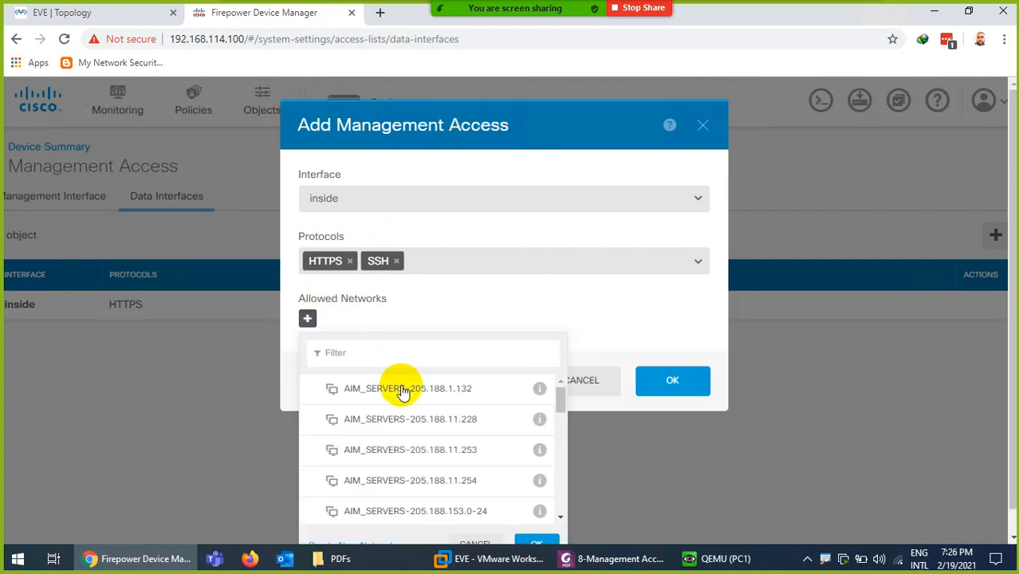
{"action": "scroll", "coordinate": [435, 433], "scroll_direction": "down", "scroll_amount": 10}
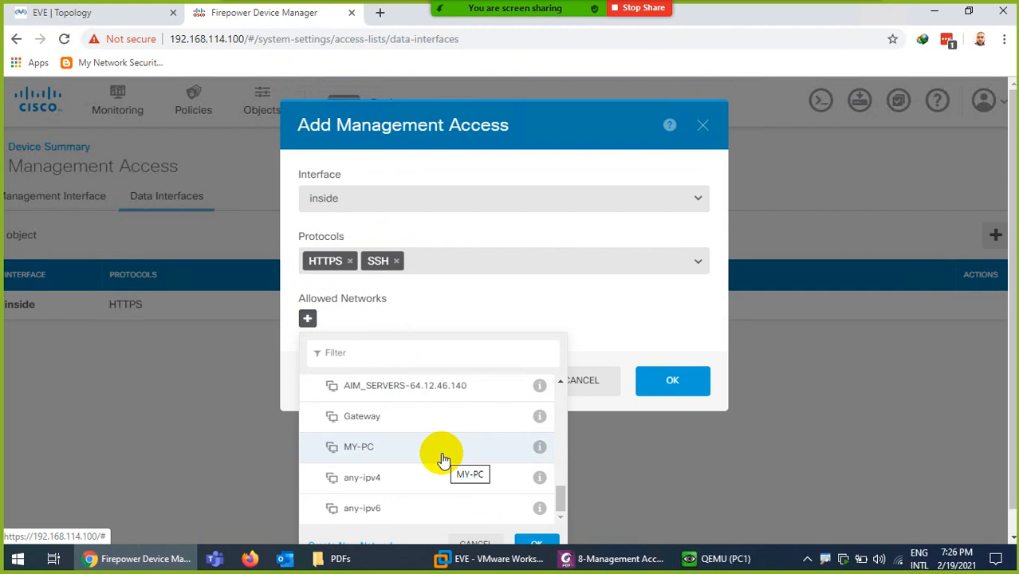
{"action": "scroll", "coordinate": [409, 436], "scroll_direction": "up", "scroll_amount": 2}
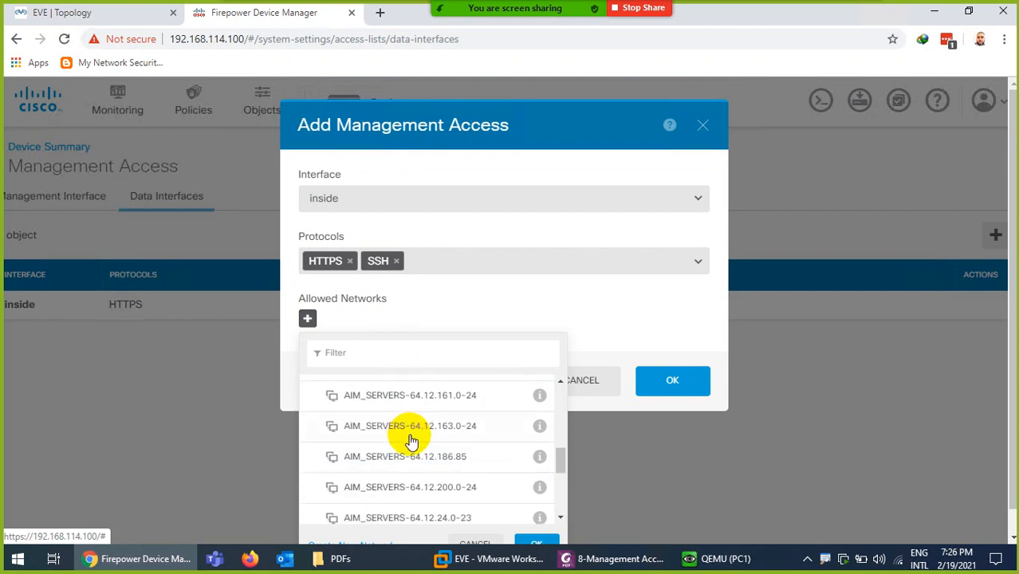
{"action": "scroll", "coordinate": [420, 447], "scroll_direction": "down", "scroll_amount": 2}
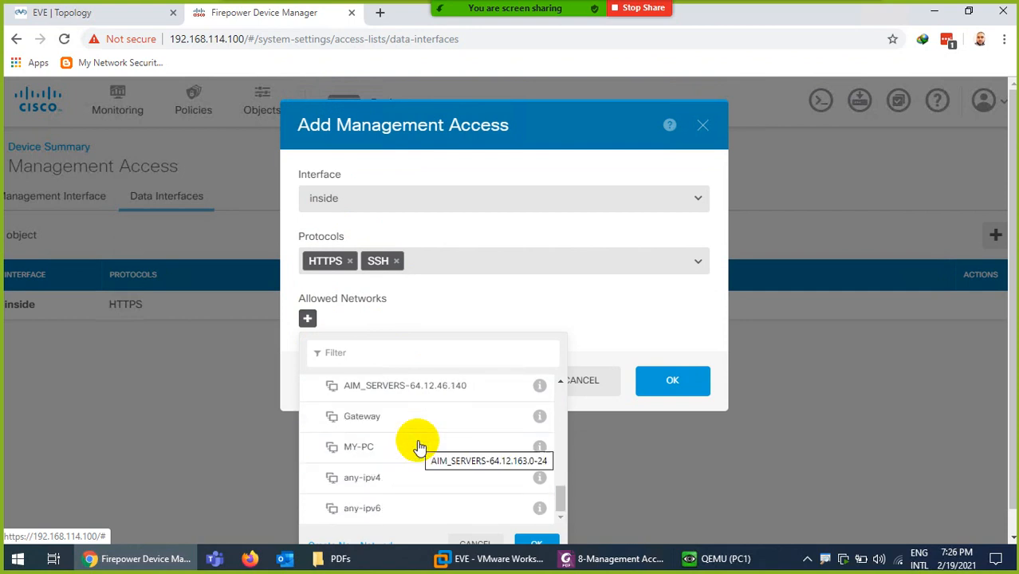
{"action": "left_click", "coordinate": [374, 480]}
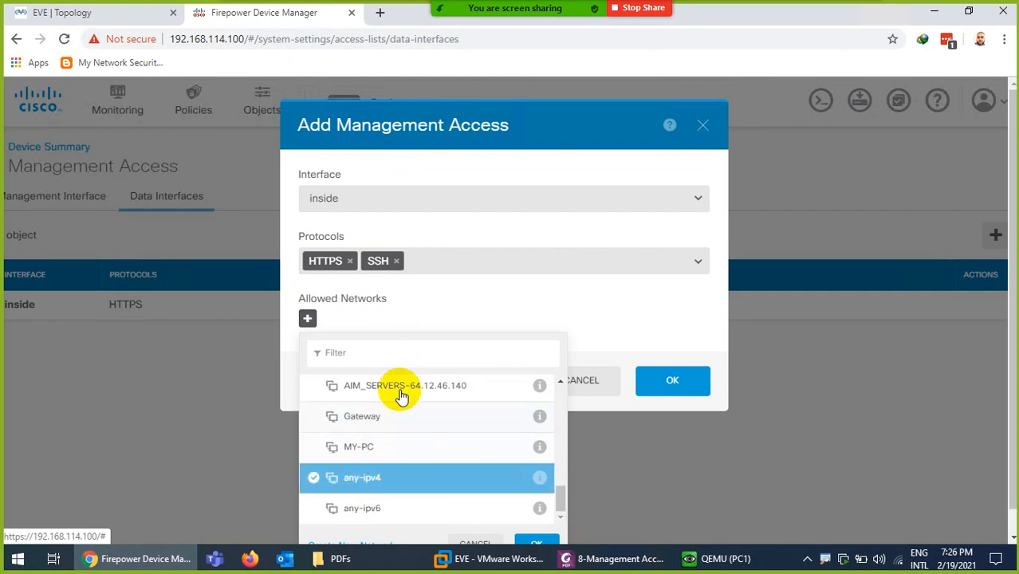
{"action": "left_click", "coordinate": [533, 545]}
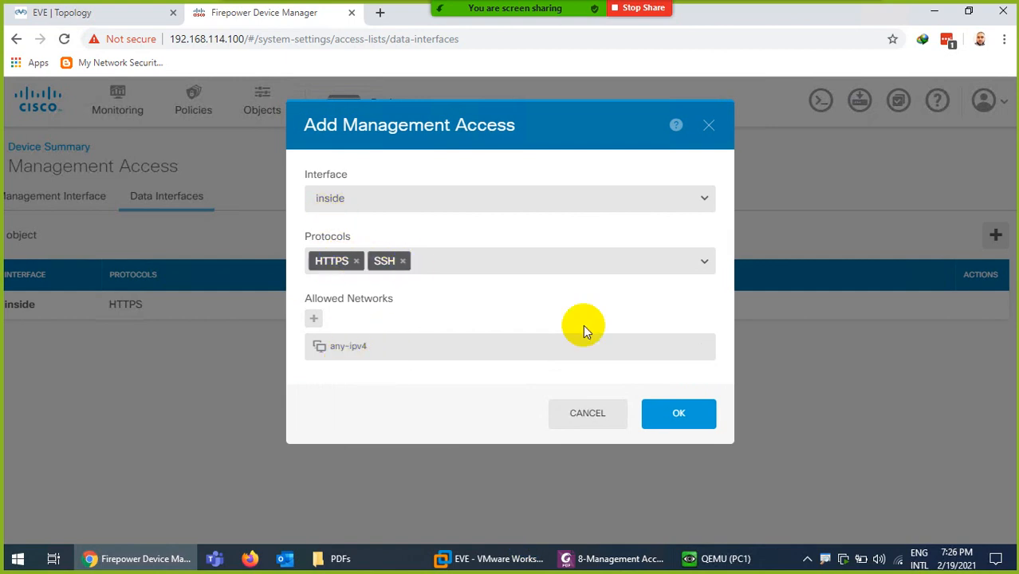
{"action": "left_click", "coordinate": [686, 415]}
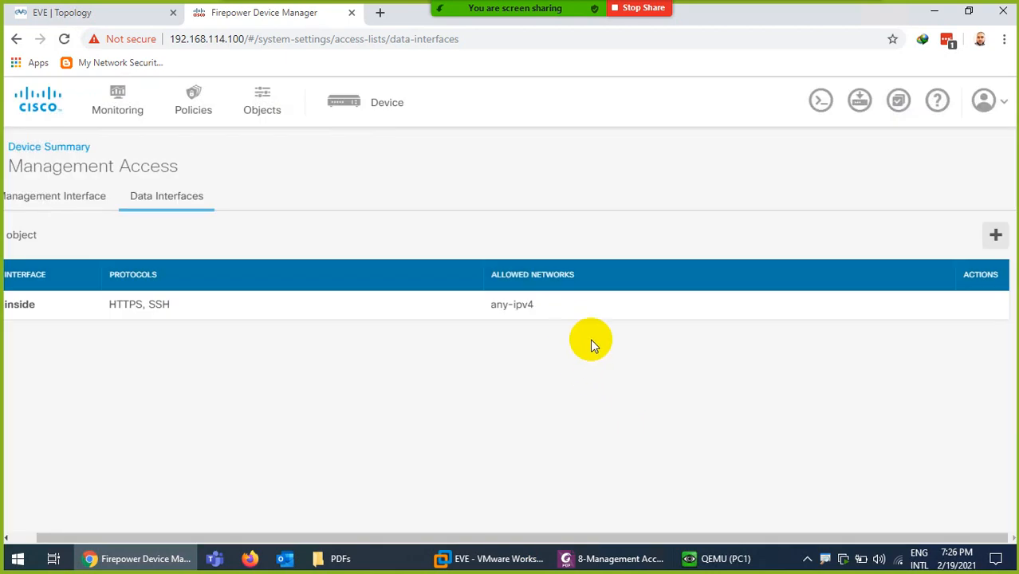
Deploy the DataInterfaceManagementAccess change and close the summary once it succeeds
{"action": "left_click", "coordinate": [860, 102]}
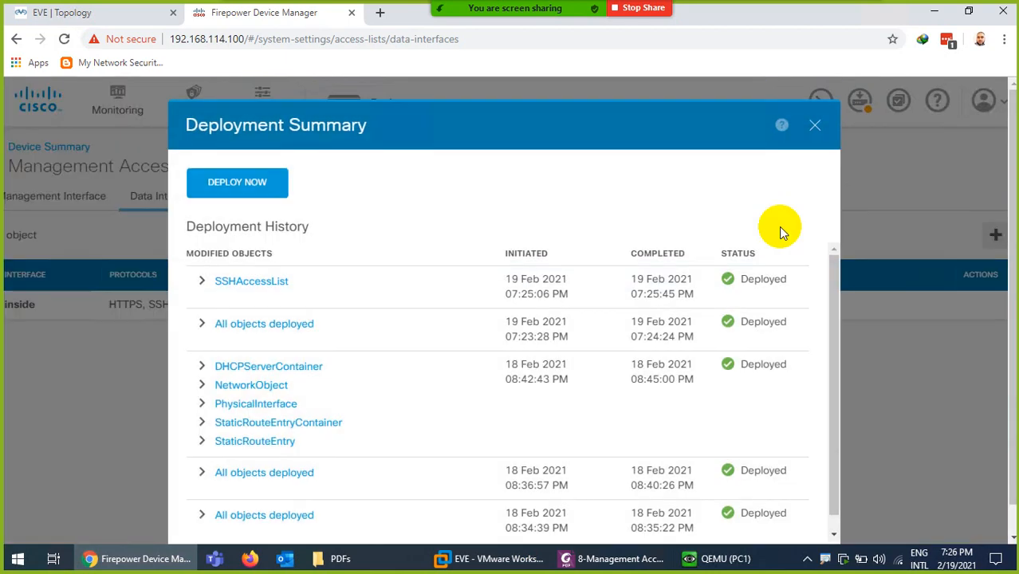
{"action": "left_click", "coordinate": [227, 182]}
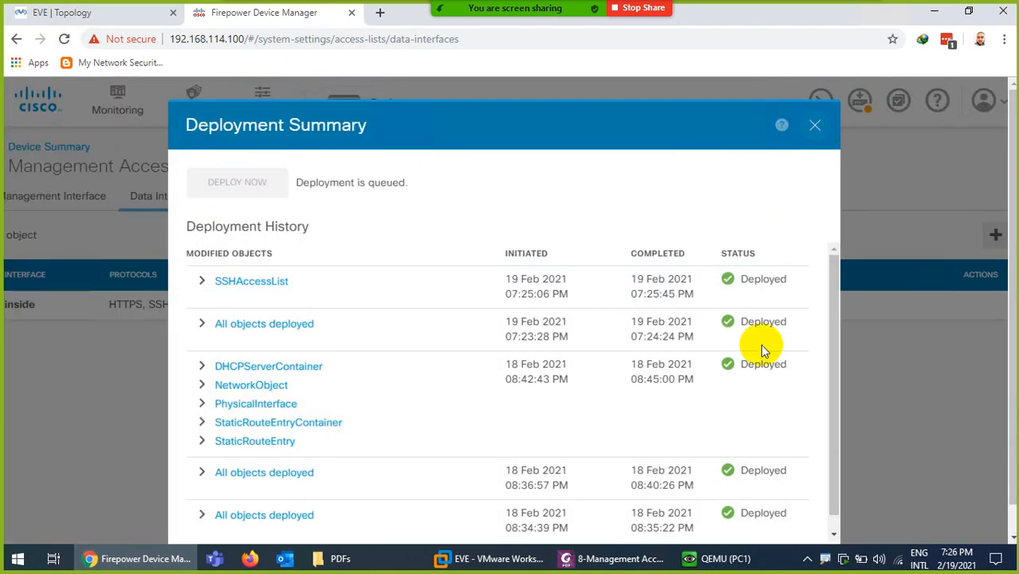
{"action": "left_click", "coordinate": [722, 559]}
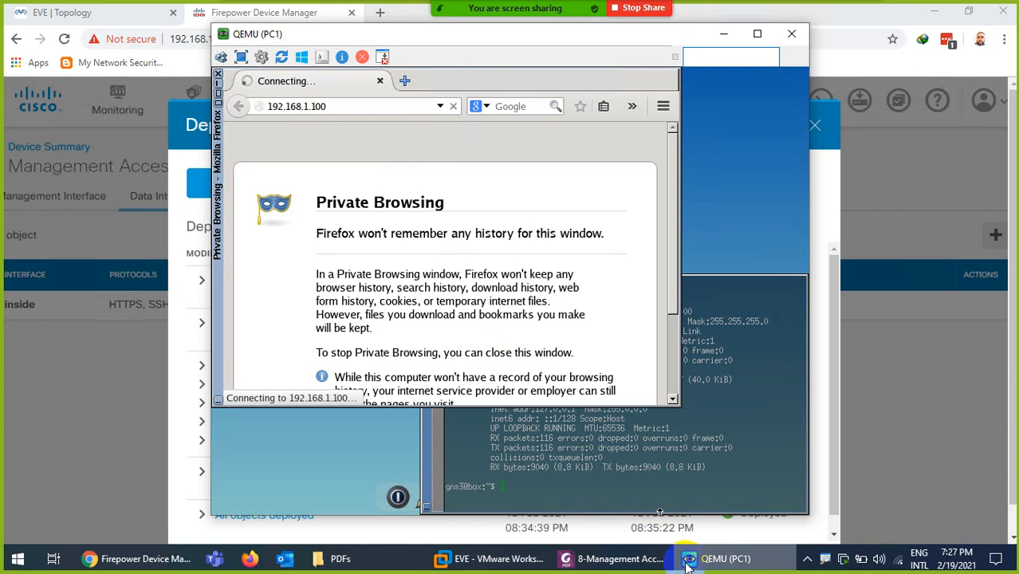
{"action": "left_click", "coordinate": [721, 558]}
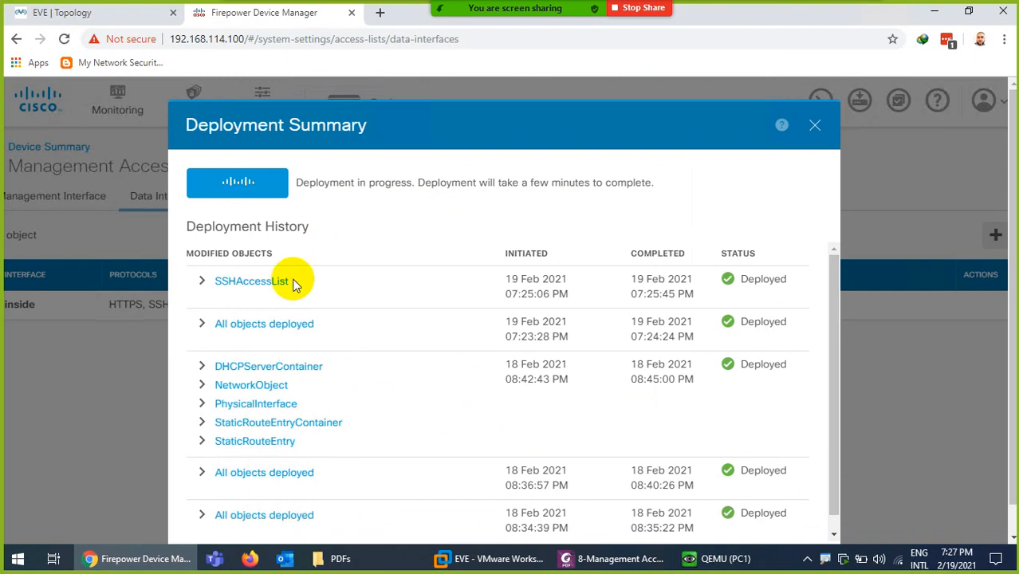
{"action": "left_click_drag", "start_coordinate": [312, 126], "coordinate": [368, 125]}
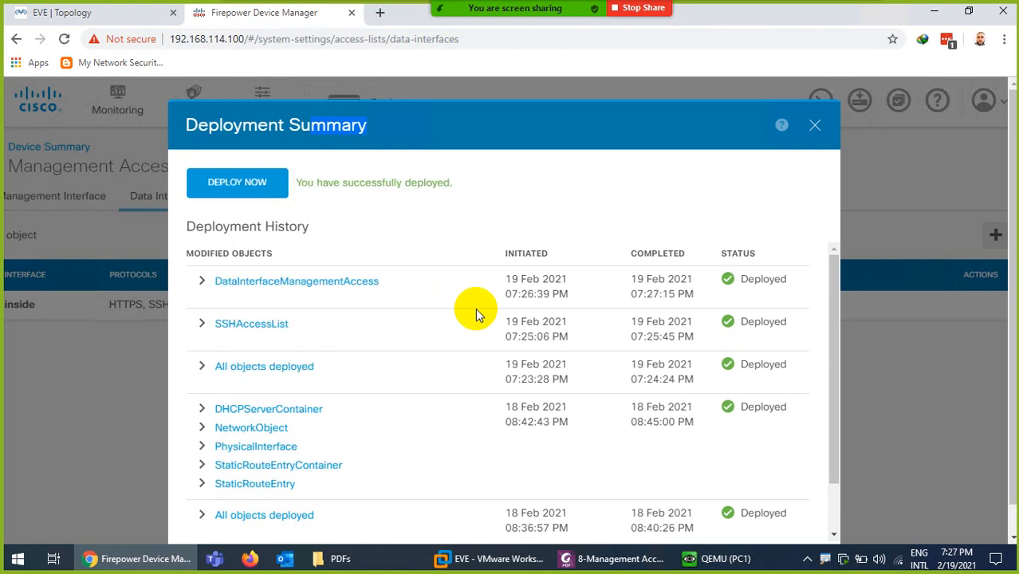
{"action": "left_click", "coordinate": [815, 125]}
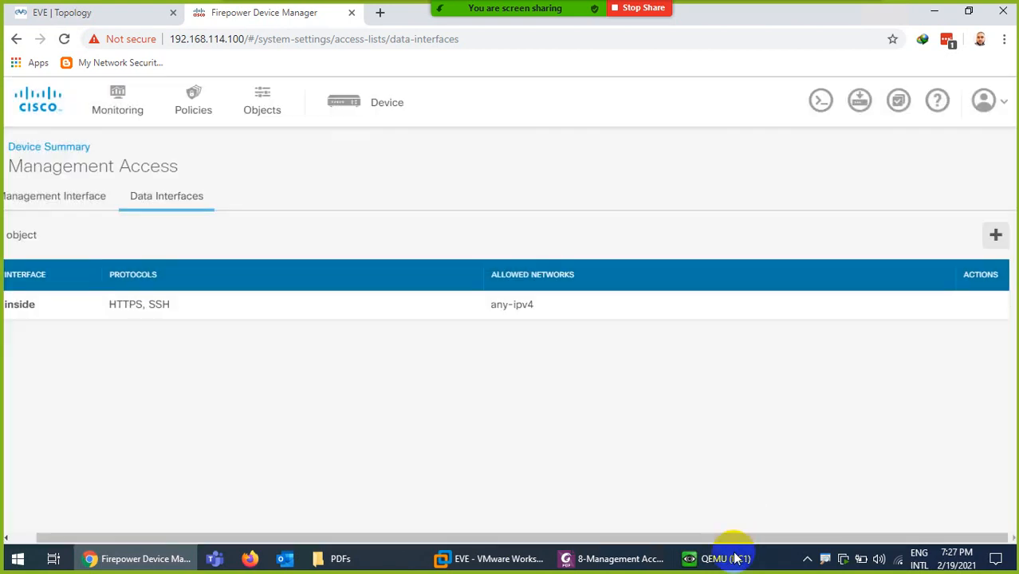
{"action": "left_click", "coordinate": [718, 559]}
{"action": "left_click", "coordinate": [352, 104]}
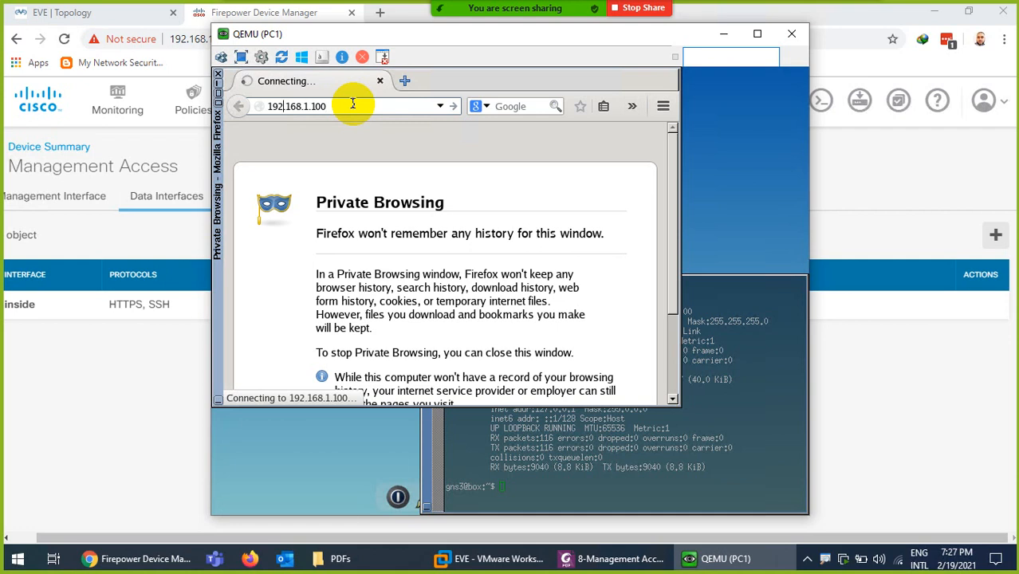
{"action": "key", "text": "Escape"}
{"action": "type", "text": "h"}
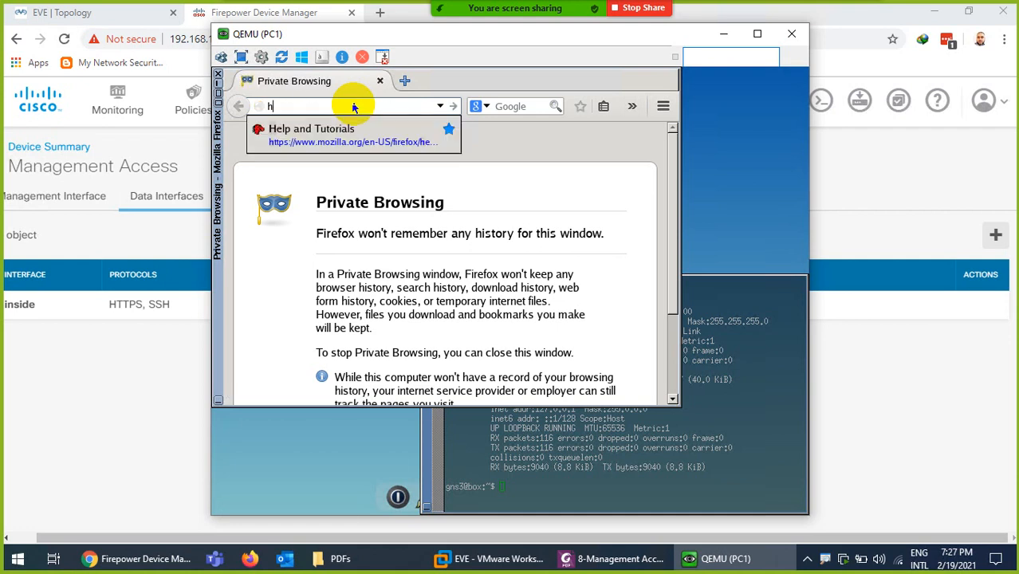
{"action": "type", "text": "ttps"}
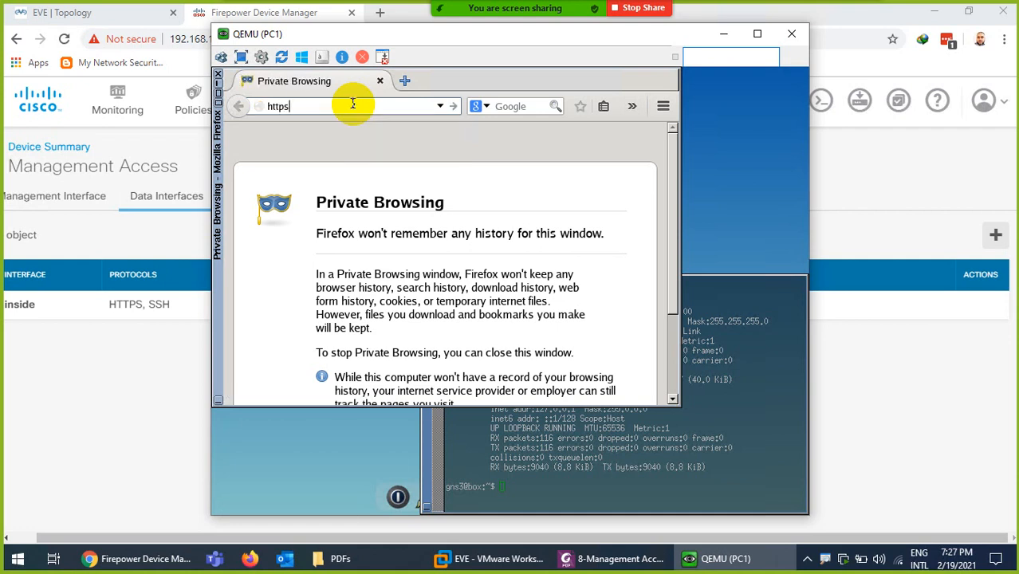
{"action": "type", "text": "://192.168.1.100"}
{"action": "key", "text": "Return"}
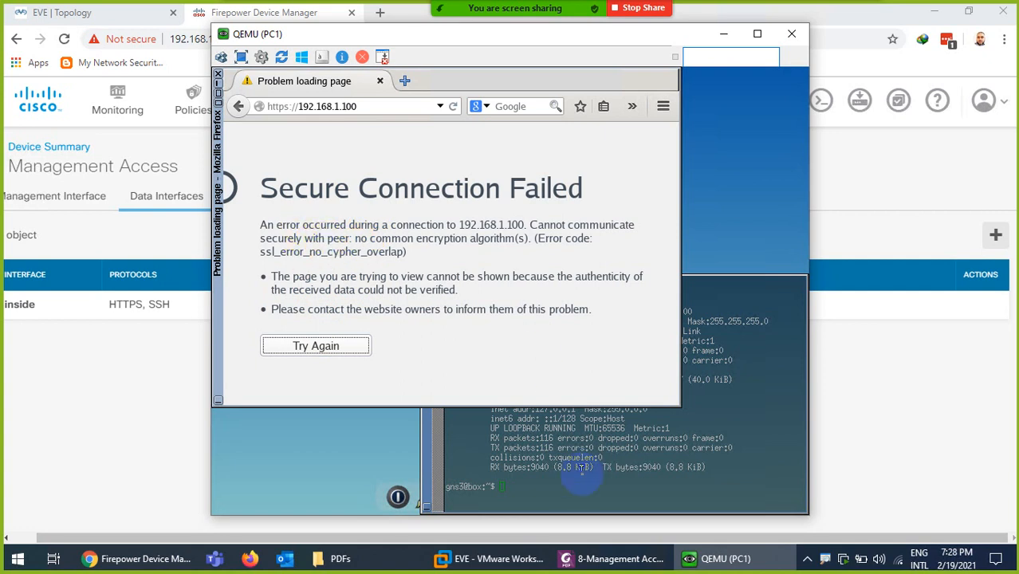
{"action": "left_click", "coordinate": [575, 491]}
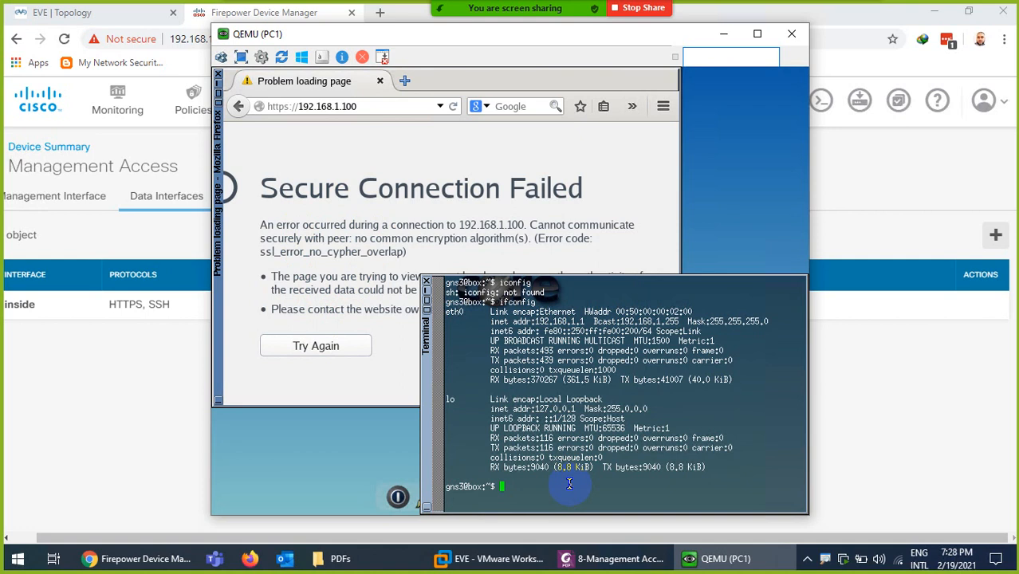
Clear PC1's terminal and attempt an SSH connection as admin to 192.168.1.100
{"action": "key", "text": "ctrl+l"}
{"action": "key", "text": "Return"}
{"action": "type", "text": "ssh"}
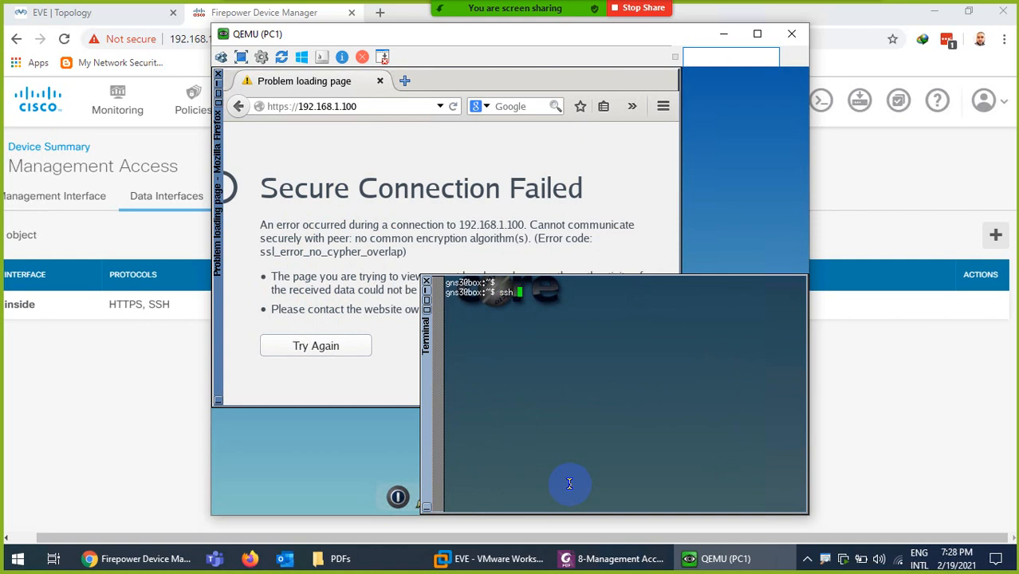
{"action": "type", "text": " ftd"}
{"action": "key", "text": "BackSpace"}
{"action": "key", "text": "BackSpace"}
{"action": "key", "text": "BackSpace"}
{"action": "type", "text": "adin"}
{"action": "key", "text": "BackSpace"}
{"action": "key", "text": "BackSpace"}
{"action": "key", "text": "BackSpace"}
{"action": "type", "text": "dmin@192.168.1.100"}
{"action": "key", "text": "Return"}
Run ssh by itself, confirming 'ssh: not found', then close the QEMU (PC1) console
{"action": "type", "text": "s"}
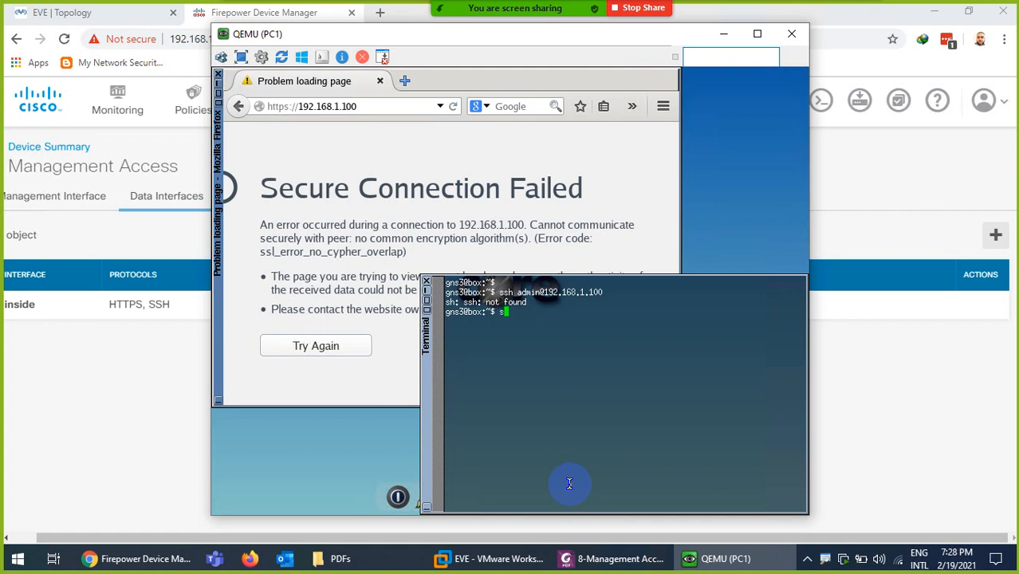
{"action": "type", "text": "sh"}
{"action": "key", "text": "Return"}
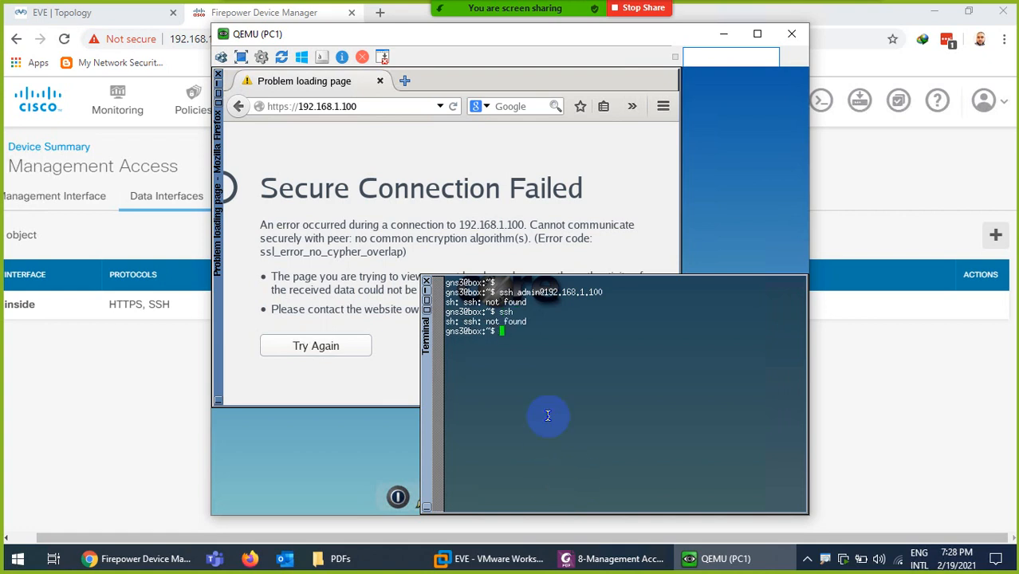
{"action": "left_click", "coordinate": [792, 33]}
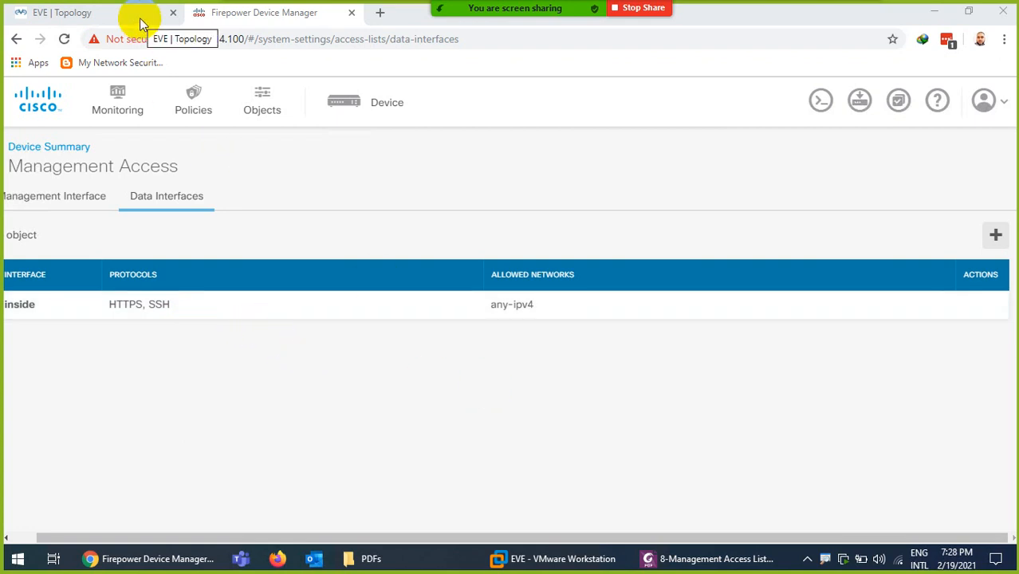
Return to the Device Summary page, bring System Settings into view, then bring the Management Access PDF guide forward
{"action": "left_click", "coordinate": [365, 109]}
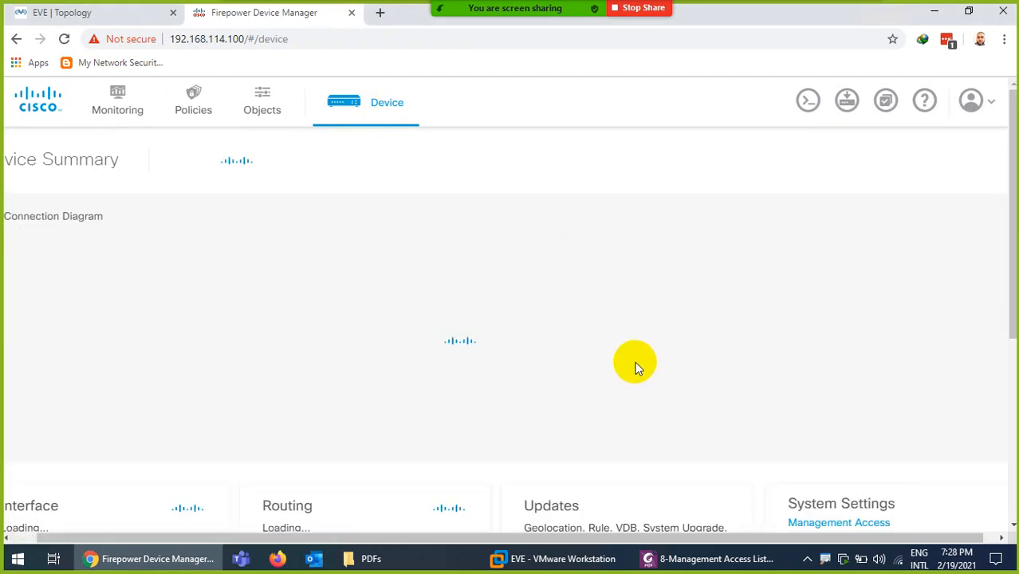
{"action": "scroll", "coordinate": [828, 316], "scroll_direction": "down", "scroll_amount": 3}
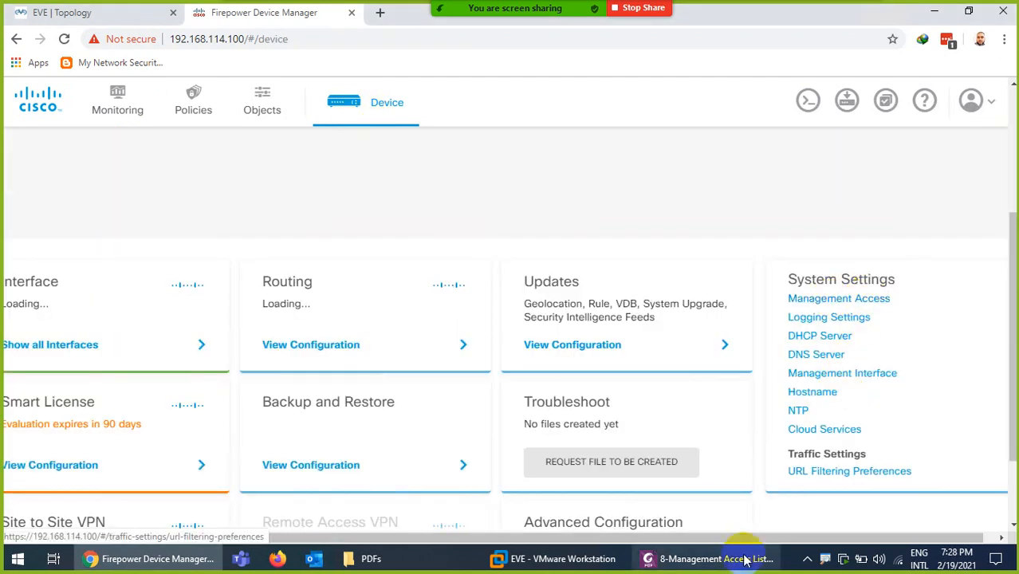
{"action": "left_click", "coordinate": [713, 559]}
Highlight 'HTTPS (port 443), SSH (port 22)' in the Create Rules for Data Interfaces section
{"action": "scroll", "coordinate": [421, 314], "scroll_direction": "down", "scroll_amount": 2}
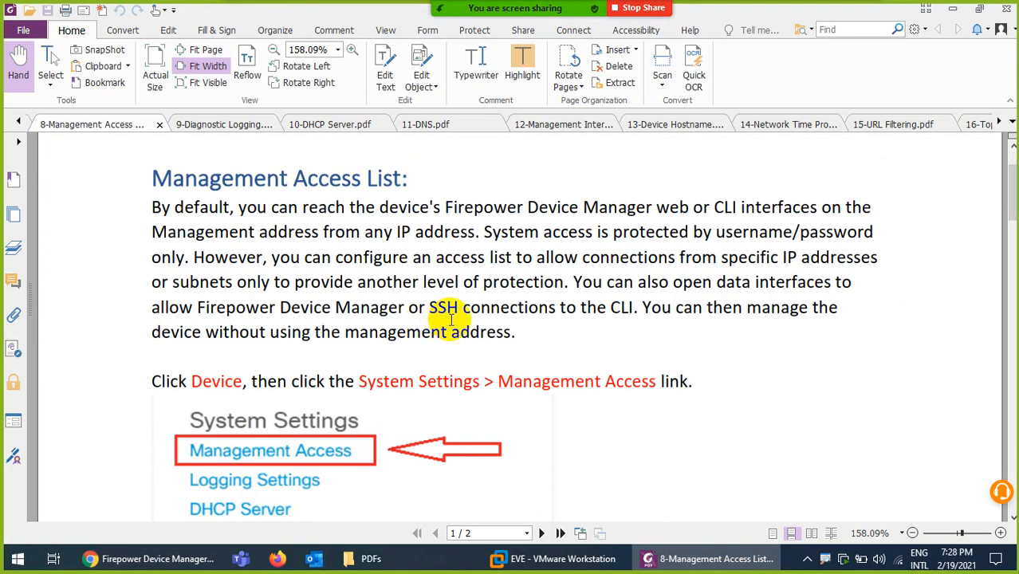
{"action": "scroll", "coordinate": [426, 327], "scroll_direction": "down", "scroll_amount": 15}
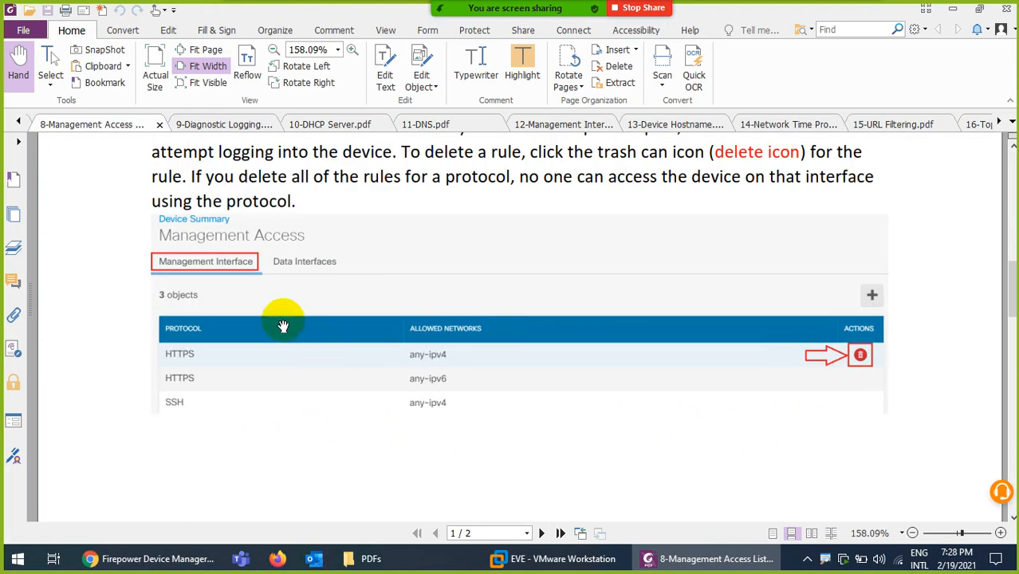
{"action": "scroll", "coordinate": [283, 327], "scroll_direction": "down", "scroll_amount": 10}
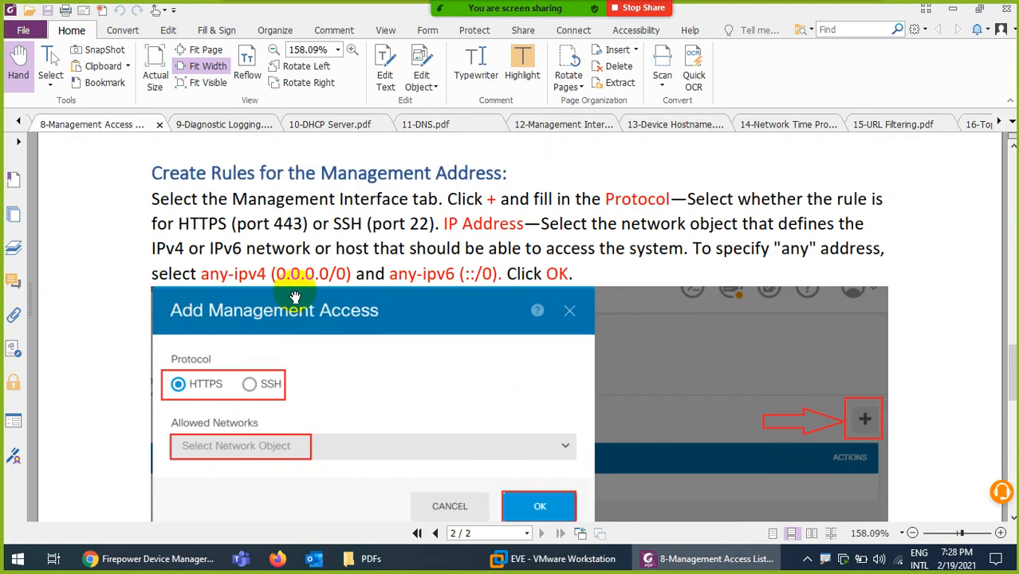
{"action": "scroll", "coordinate": [485, 370], "scroll_direction": "down", "scroll_amount": 10}
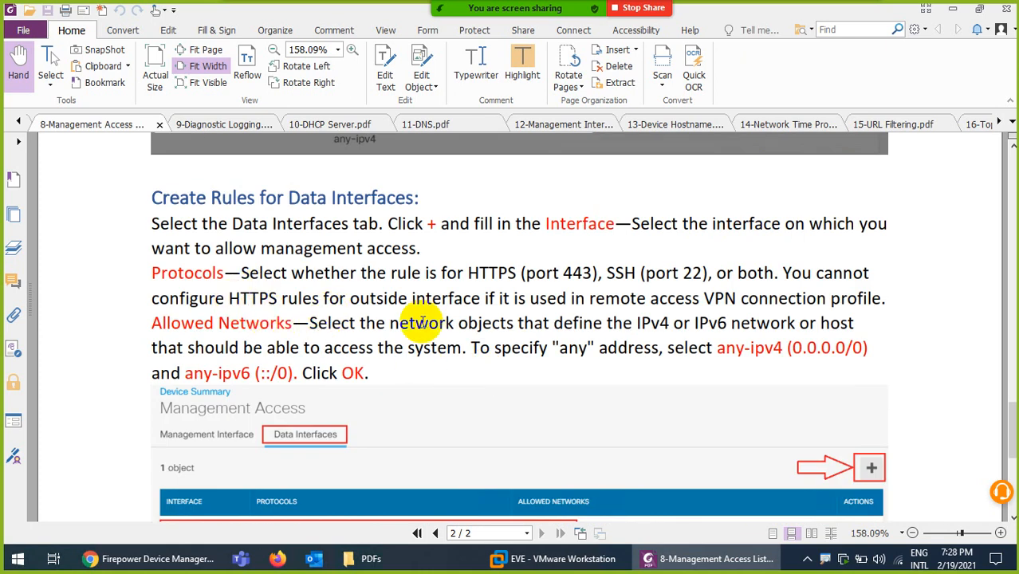
{"action": "left_click_drag", "start_coordinate": [467, 273], "coordinate": [712, 275]}
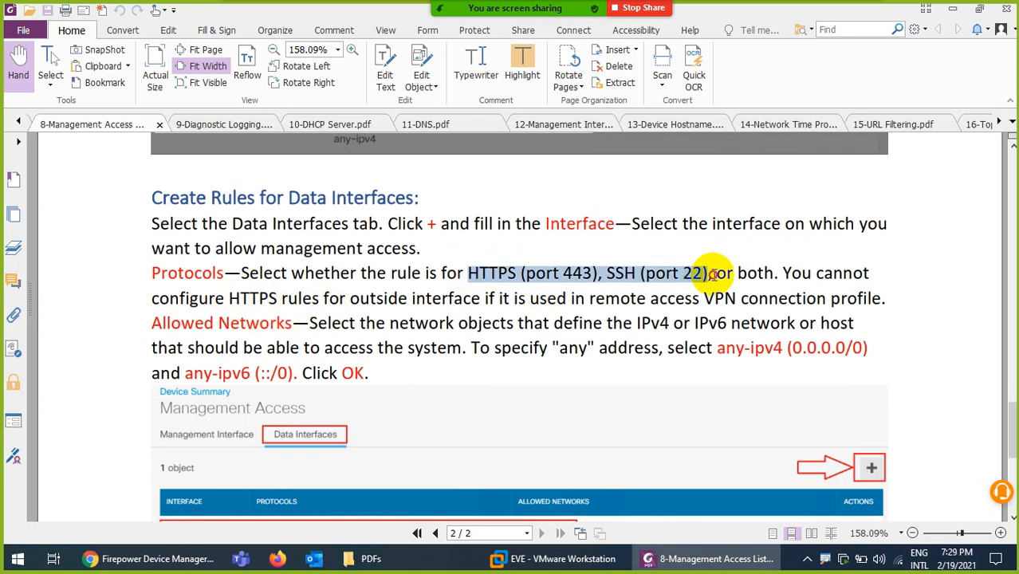
{"action": "left_click", "coordinate": [523, 71]}
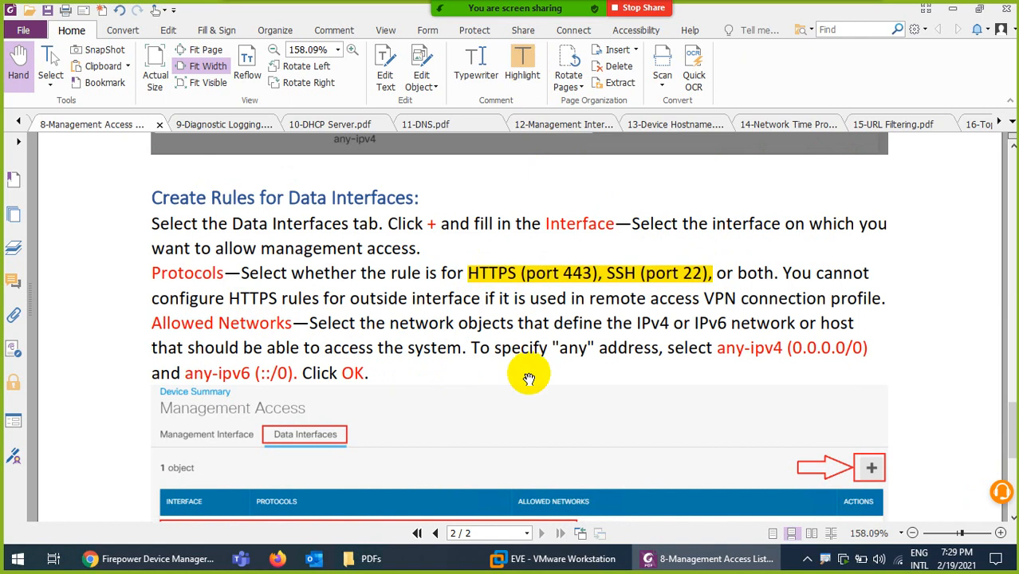
Review the surrounding guide text, then minimize the remote session to show the Windows desktop
{"action": "scroll", "coordinate": [410, 375], "scroll_direction": "down", "scroll_amount": 3}
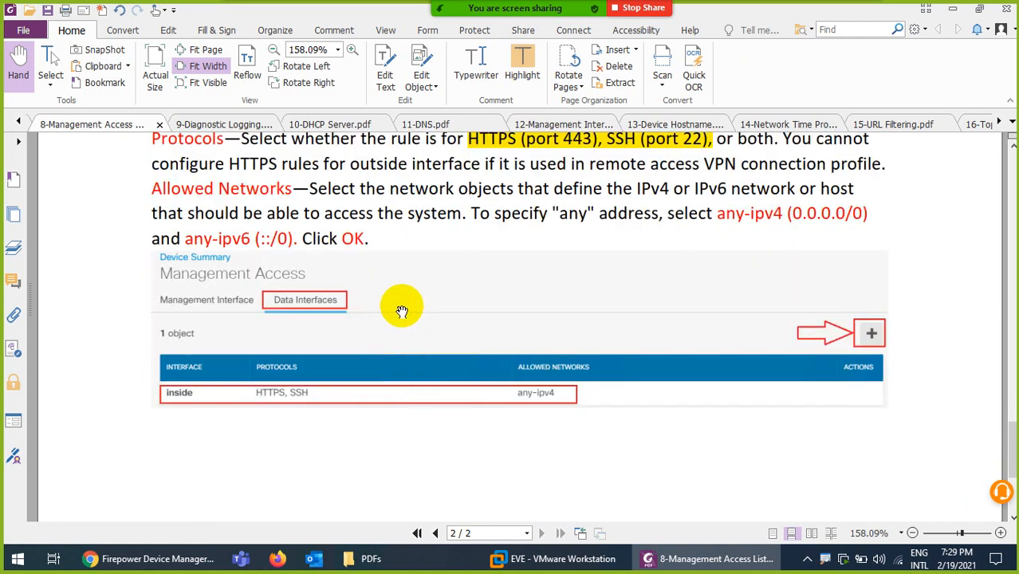
{"action": "scroll", "coordinate": [405, 343], "scroll_direction": "down", "scroll_amount": 5}
{"action": "scroll", "coordinate": [432, 348], "scroll_direction": "up", "scroll_amount": 7}
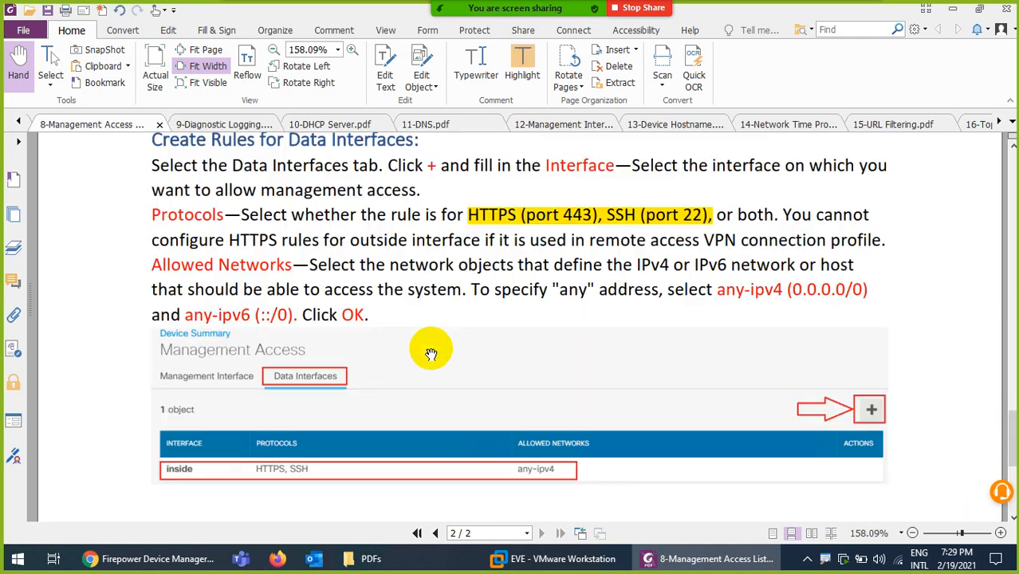
{"action": "scroll", "coordinate": [431, 354], "scroll_direction": "up", "scroll_amount": 1}
{"action": "scroll", "coordinate": [333, 434], "scroll_direction": "down", "scroll_amount": 3}
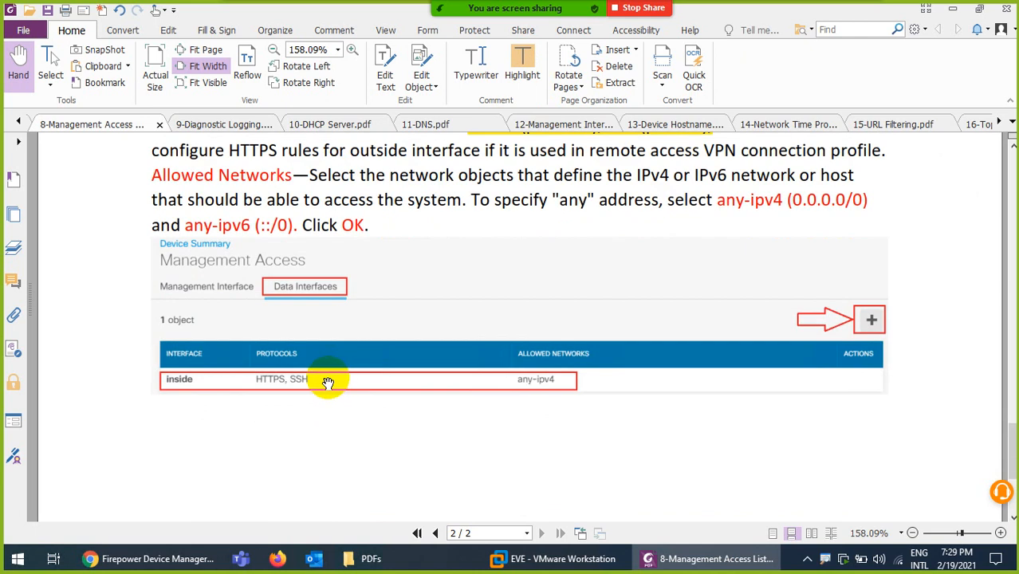
{"action": "scroll", "coordinate": [327, 383], "scroll_direction": "up", "scroll_amount": 5}
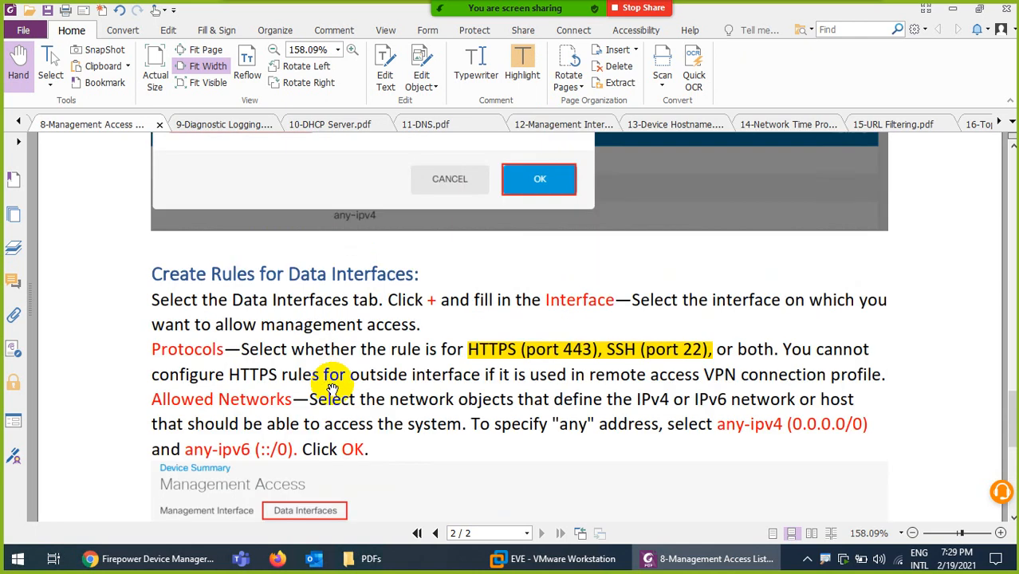
{"action": "left_click", "coordinate": [839, 9]}
{"action": "left_click", "coordinate": [837, 559]}
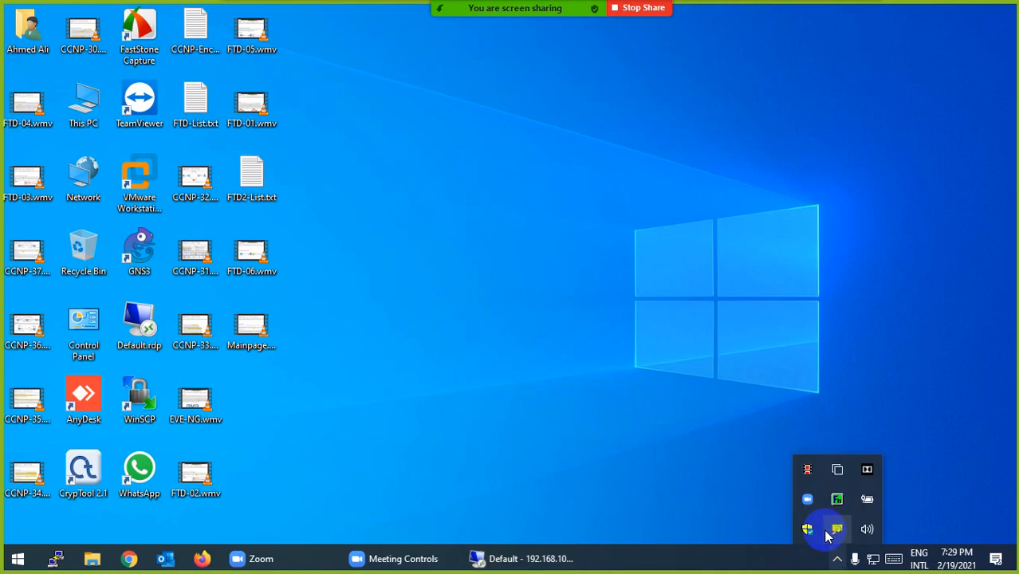